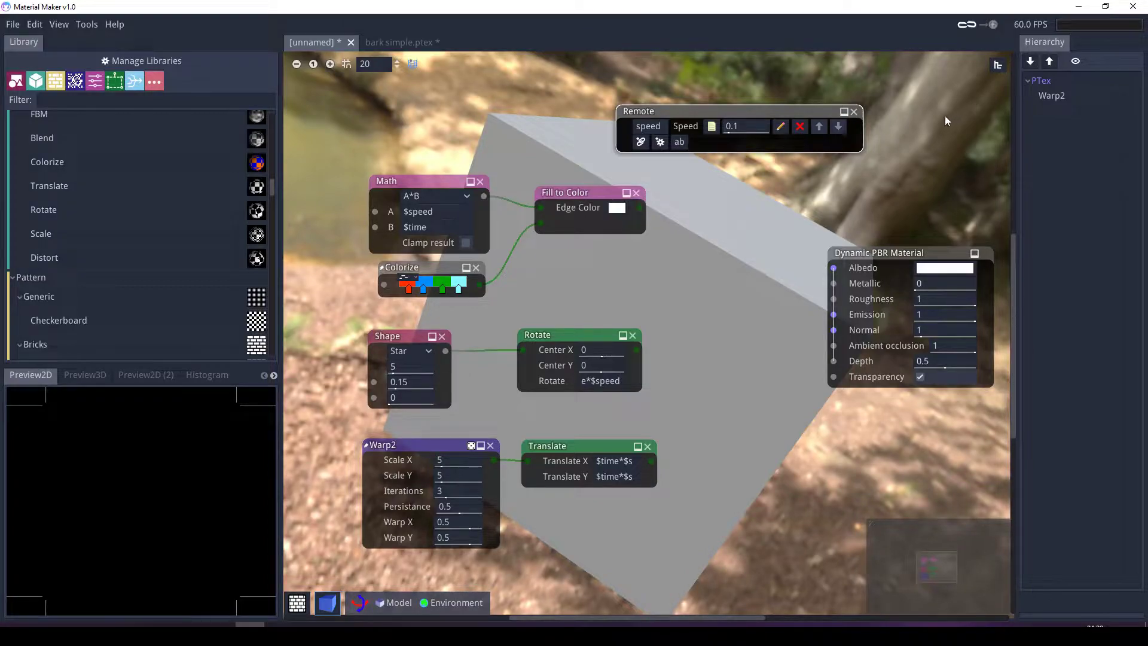
scroll(884, 116, "right", 3)
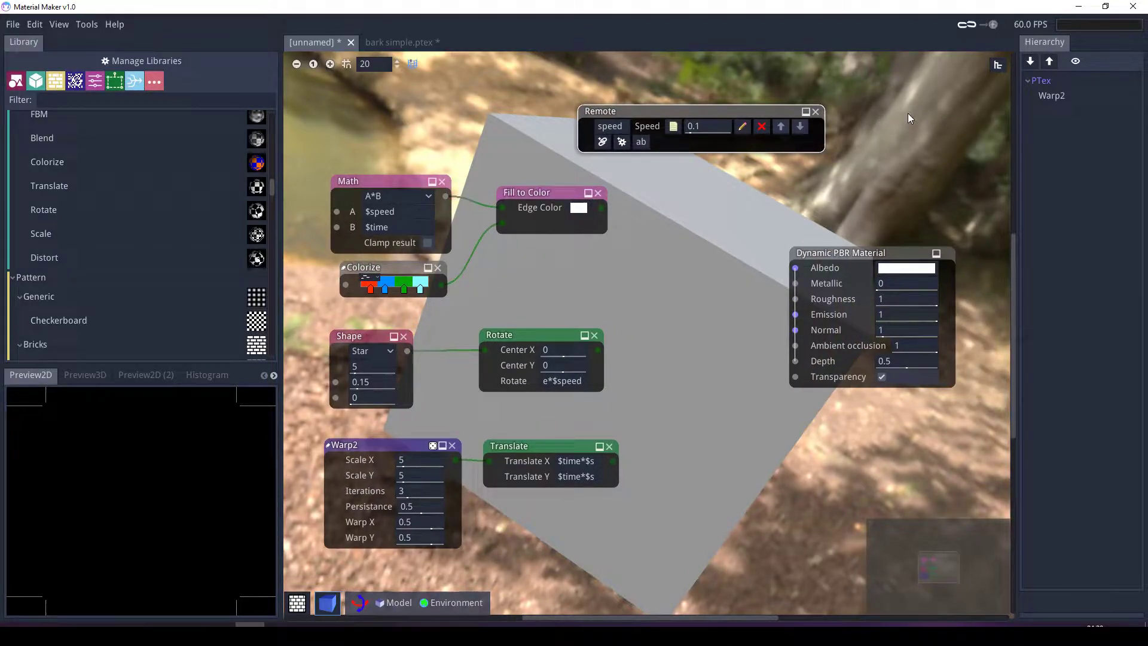
left_click(831, 256)
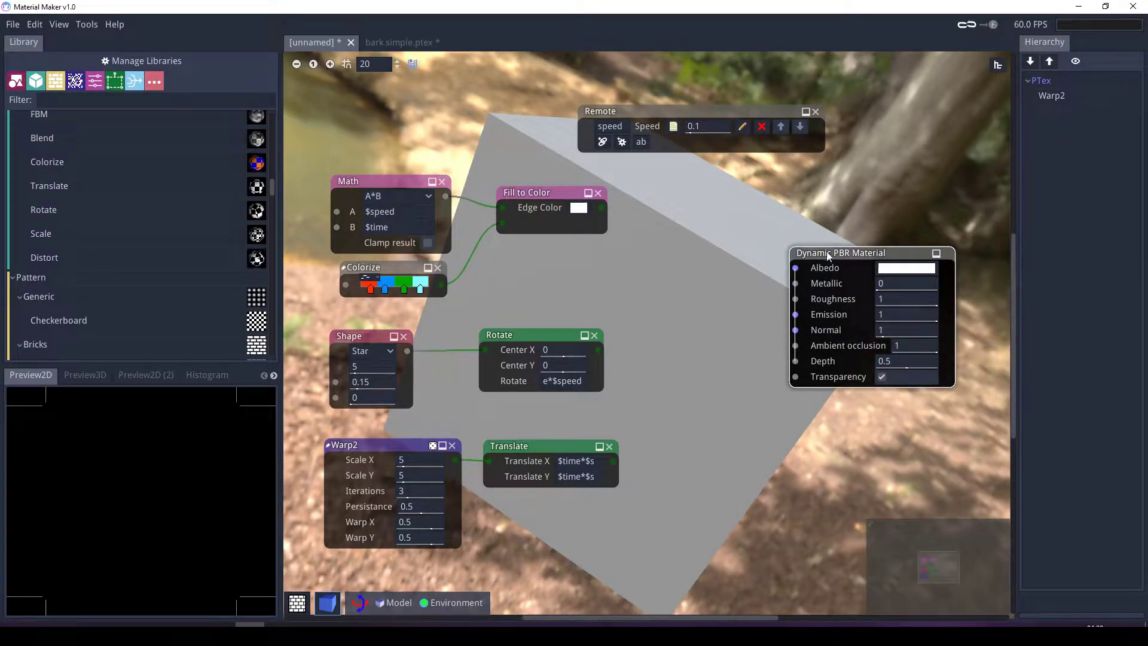
left_click(827, 252)
left_click(842, 289)
left_click(852, 254)
left_click(873, 258)
left_click(851, 253)
left_click(871, 284)
middle_click_drag(662, 267, 689, 304)
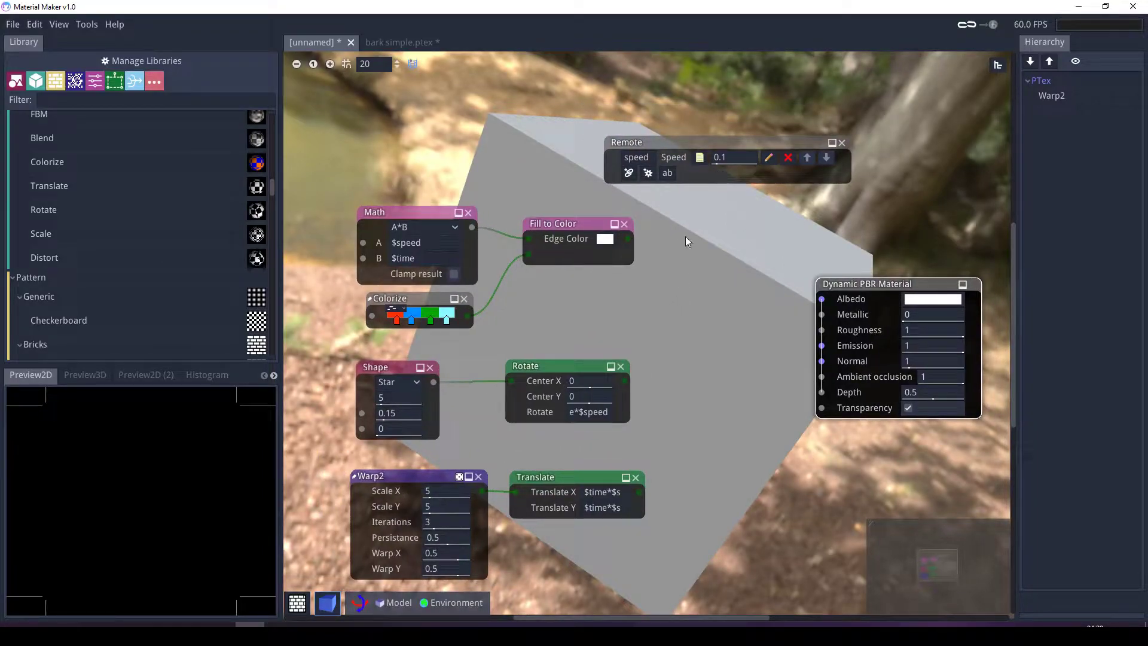
Step: Add a second Remote node beside Fill to Color and give it a named parameter called speed
right_click(701, 240)
type("remote")
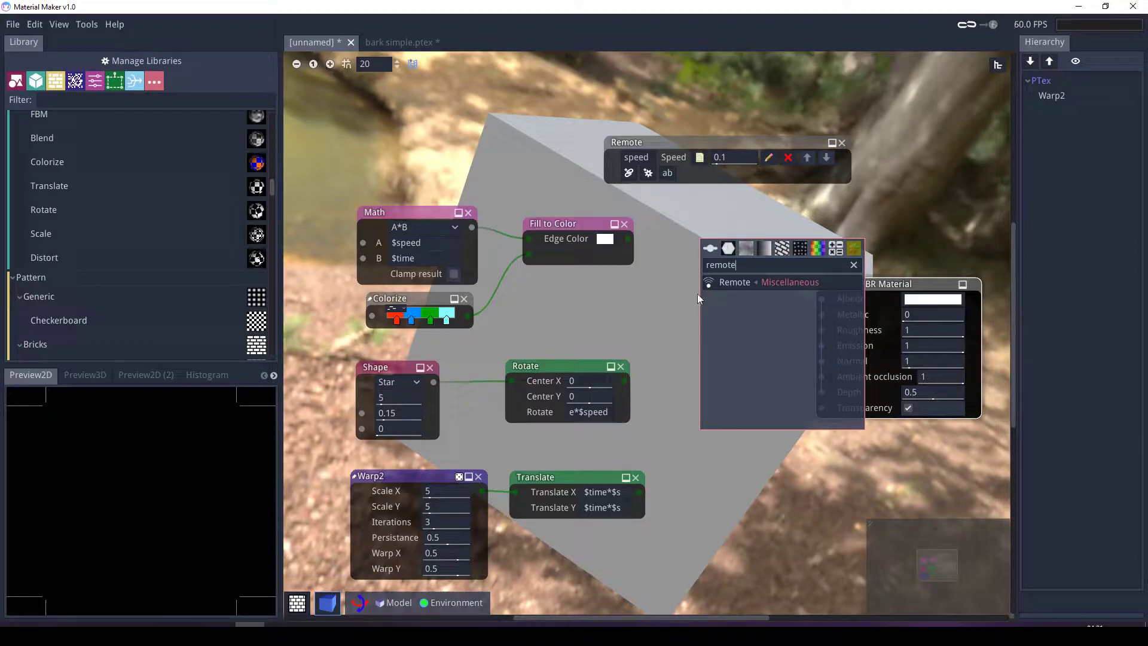
left_click(736, 285)
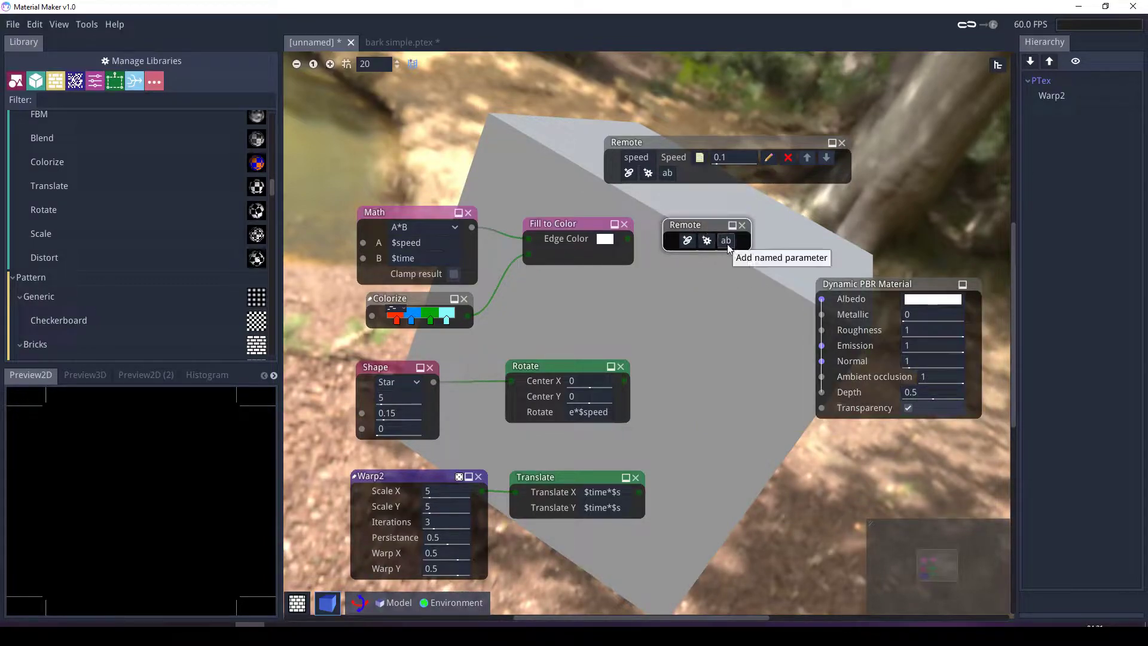
left_click(727, 242)
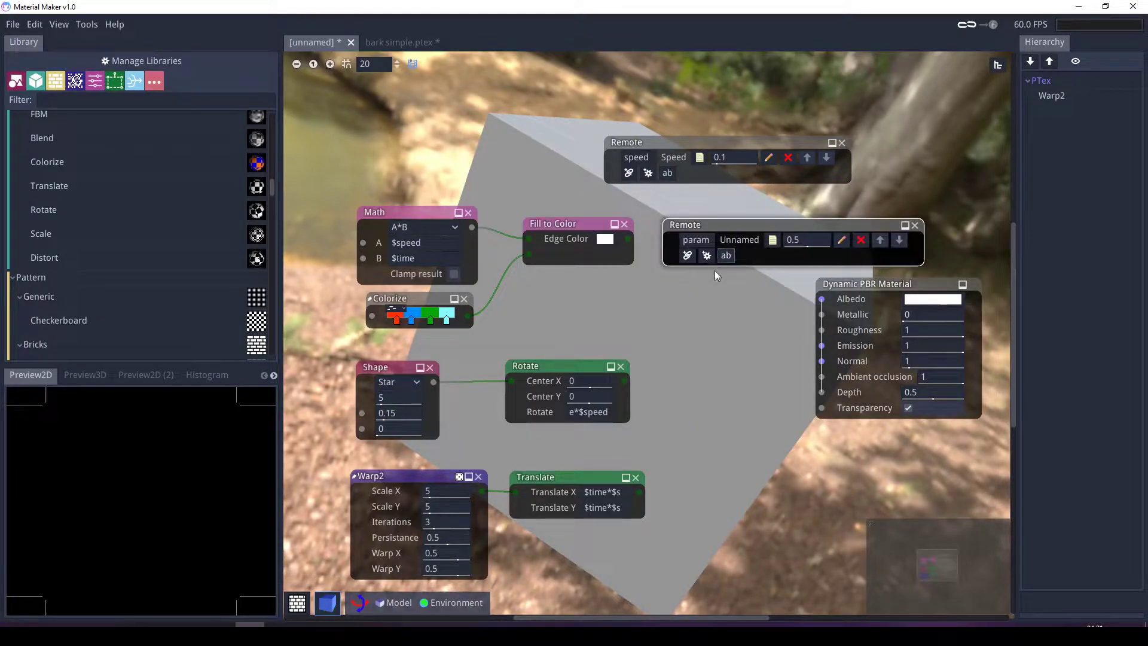
double_click(697, 241)
type("spe")
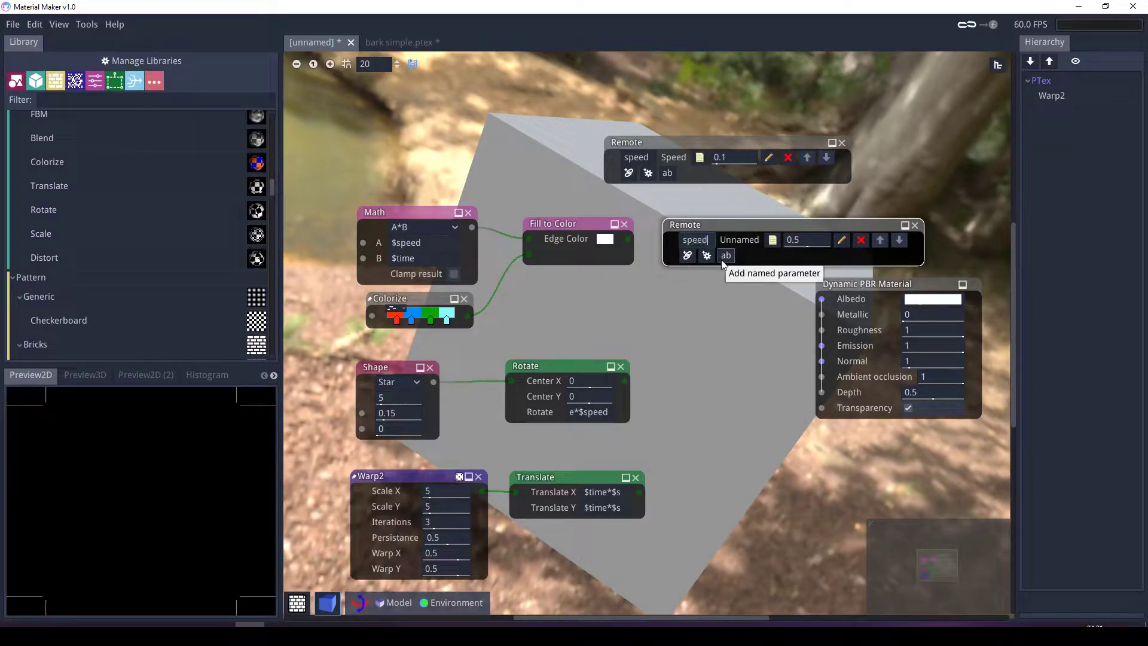
type("ed")
Step: Highlight the new parameter's name and label, and delete the second Remote node
double_click(710, 241)
left_click_drag(710, 241, 679, 241)
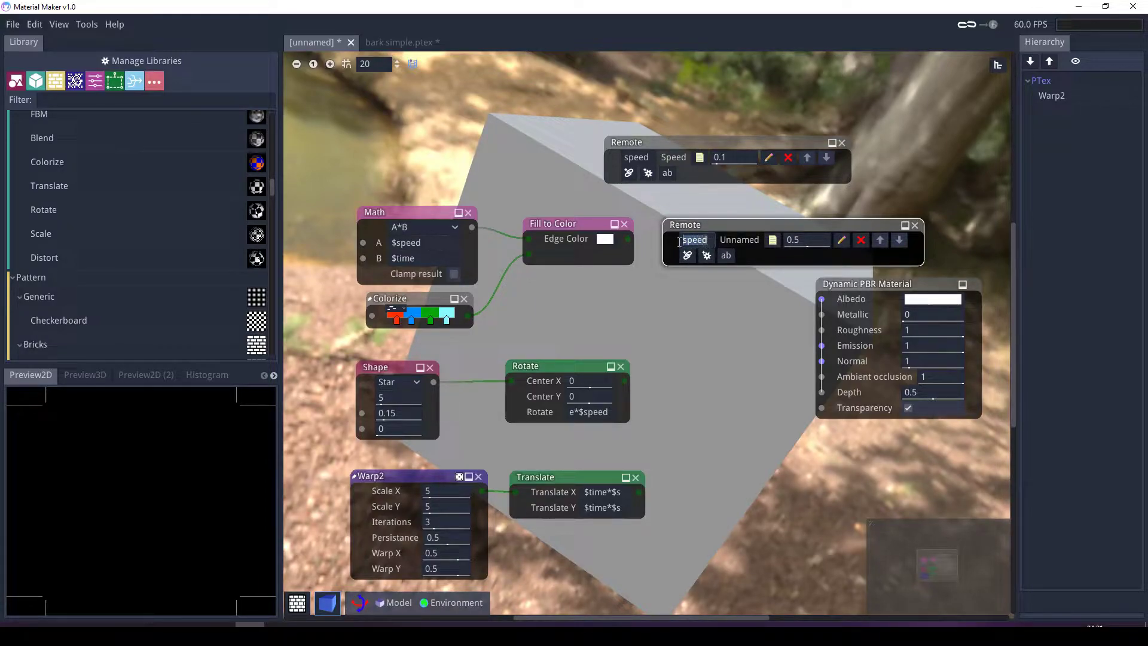
double_click(742, 245)
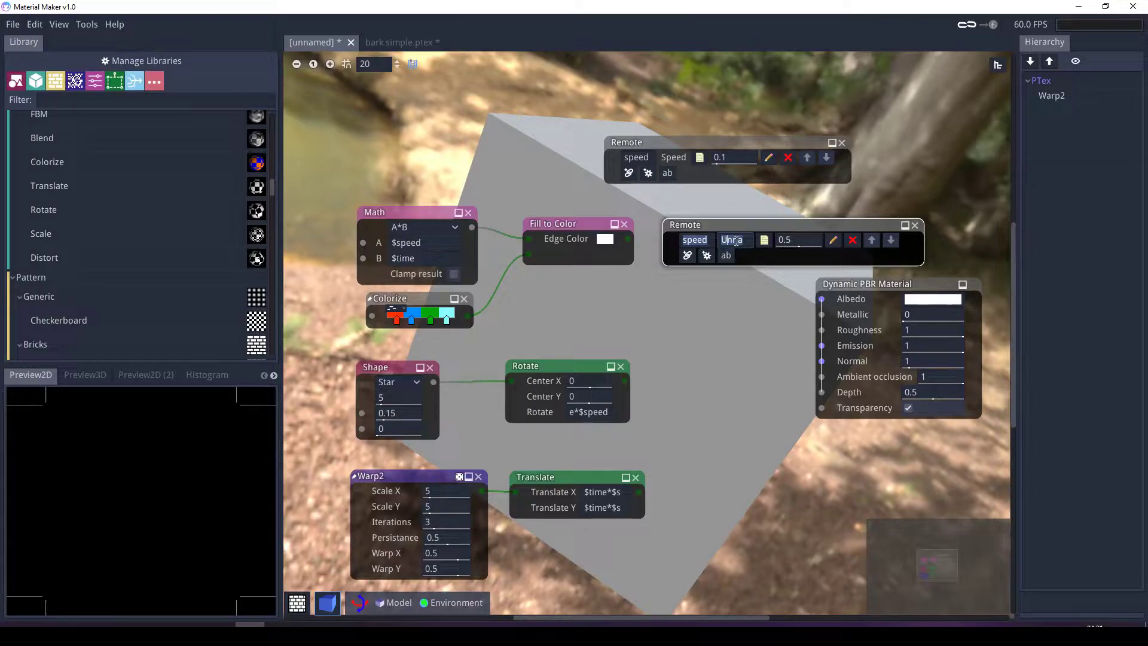
left_click(697, 239)
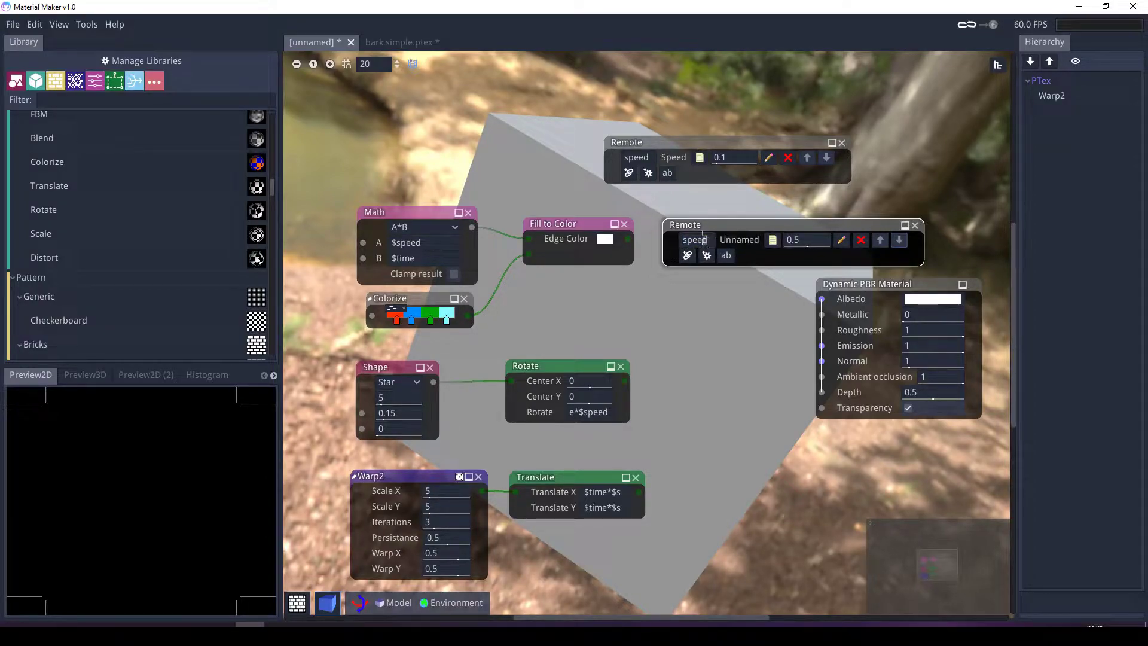
left_click(914, 226)
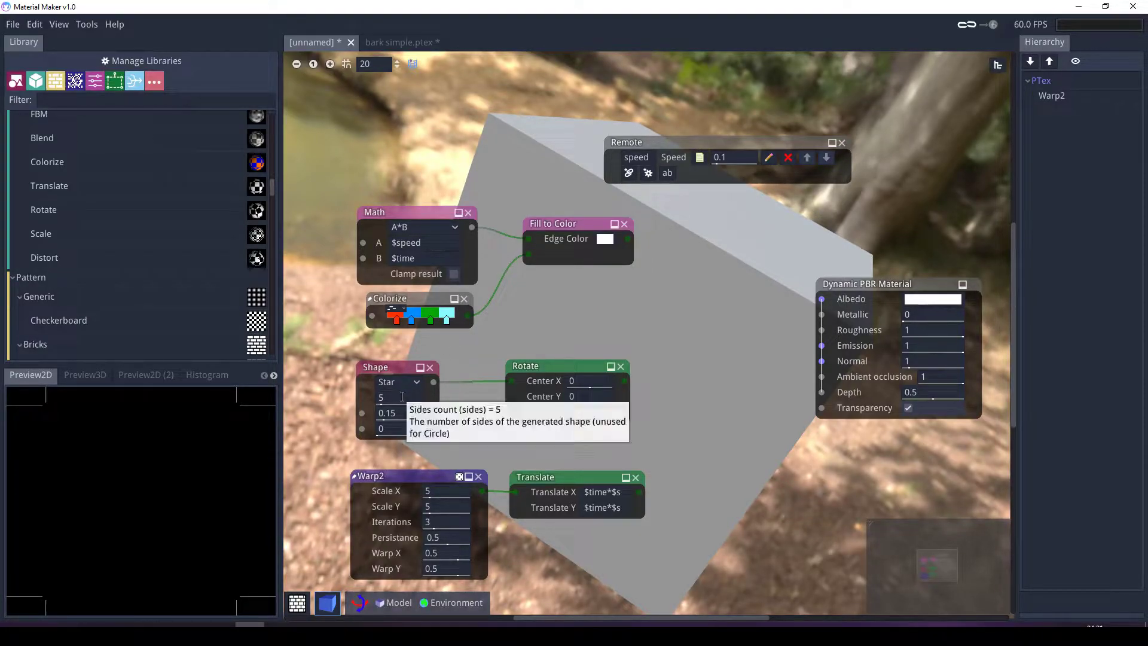
Step: Nudge the Math node slightly and connect the Fill to Color output to the material's Albedo input
left_click_drag(412, 218, 415, 212)
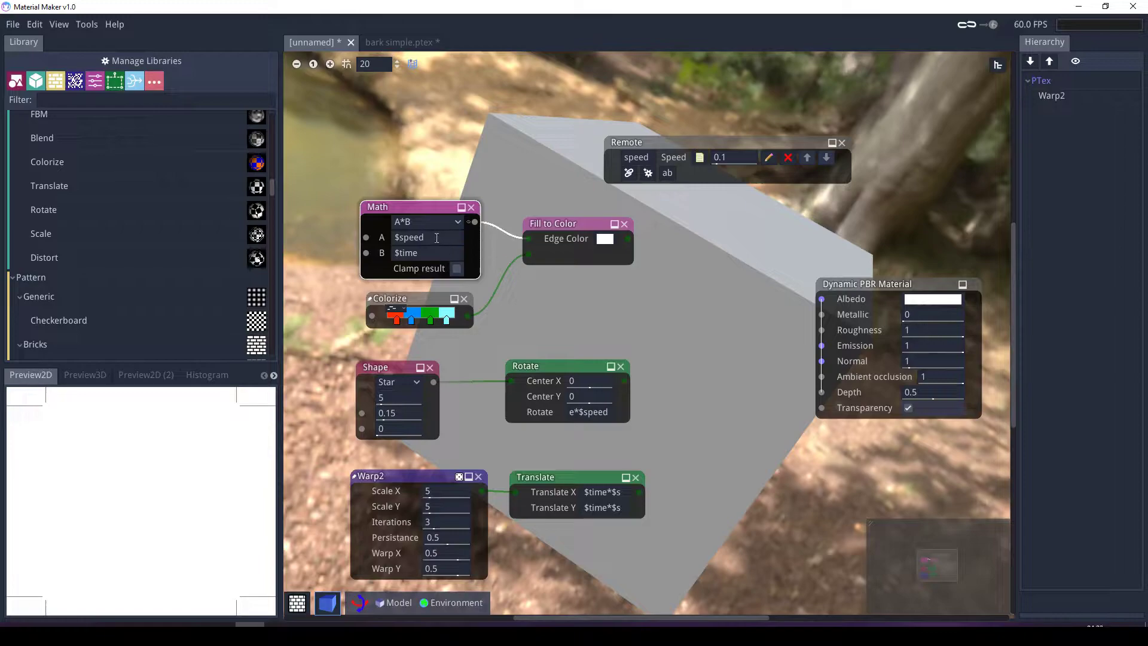
left_click(420, 219)
left_click(399, 199)
left_click_drag(627, 239, 822, 299)
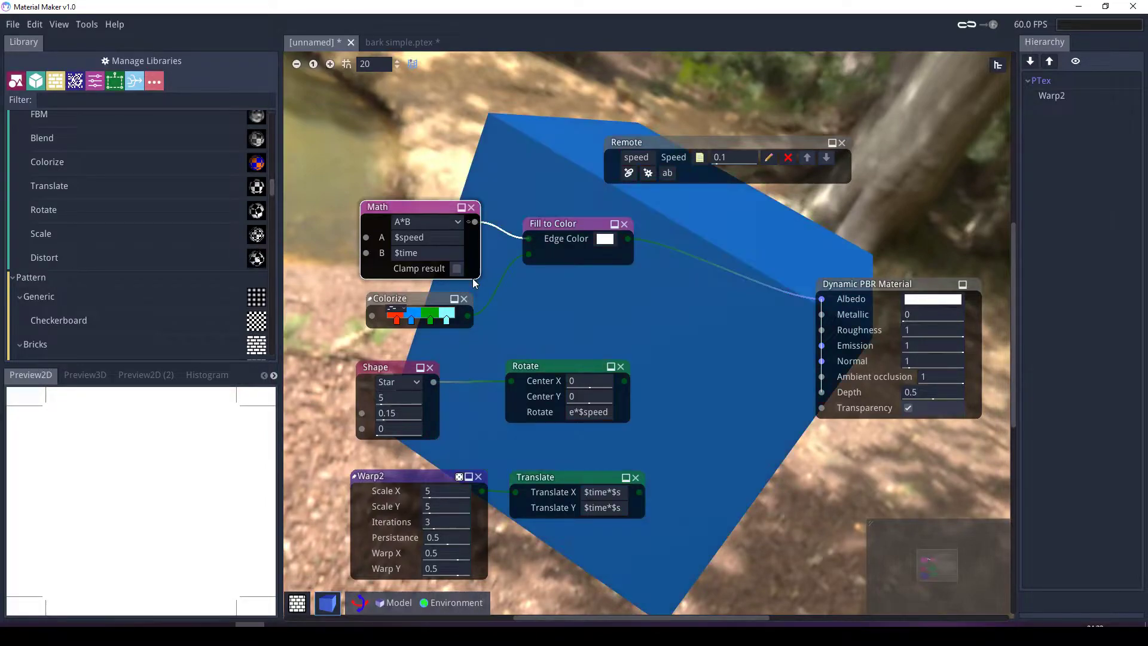
left_click_drag(339, 176, 627, 331)
left_click(619, 326)
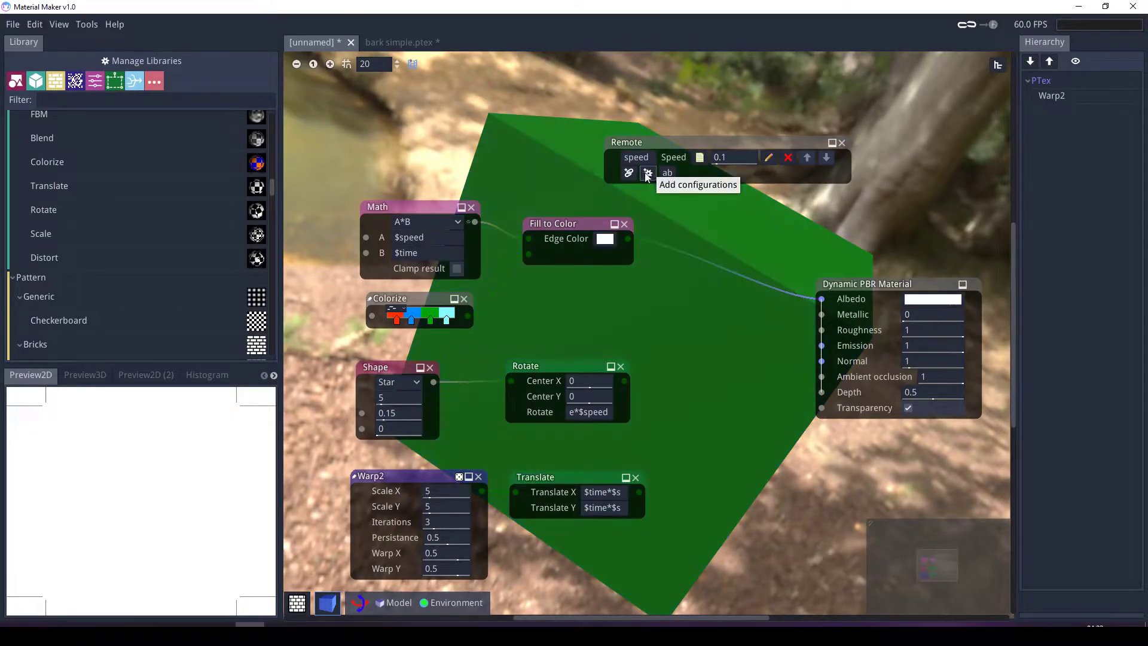
Step: Try $time as the Math node's A value on the animated cube, and set A back to $speed
left_click_drag(430, 236, 404, 239)
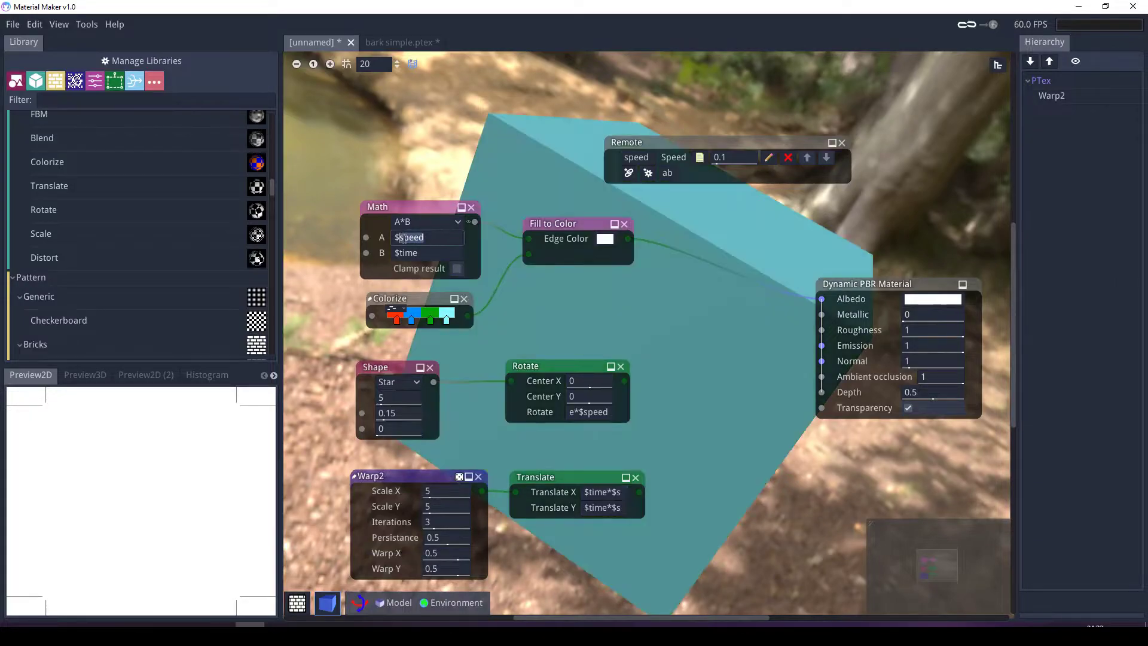
type("time")
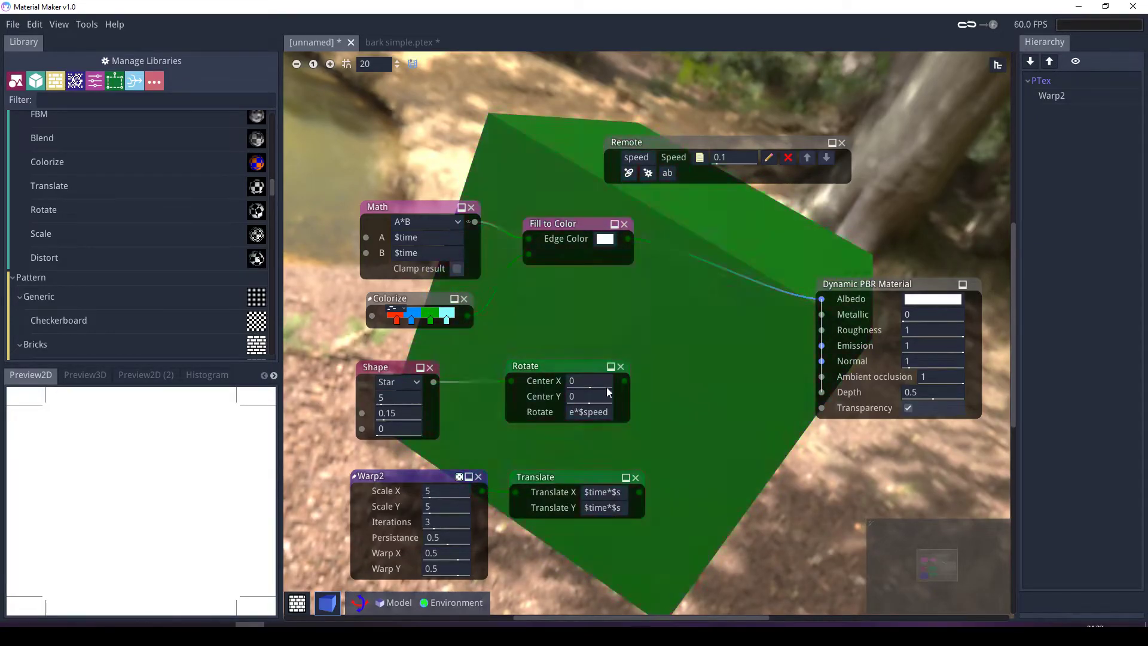
left_click_drag(359, 604, 389, 628)
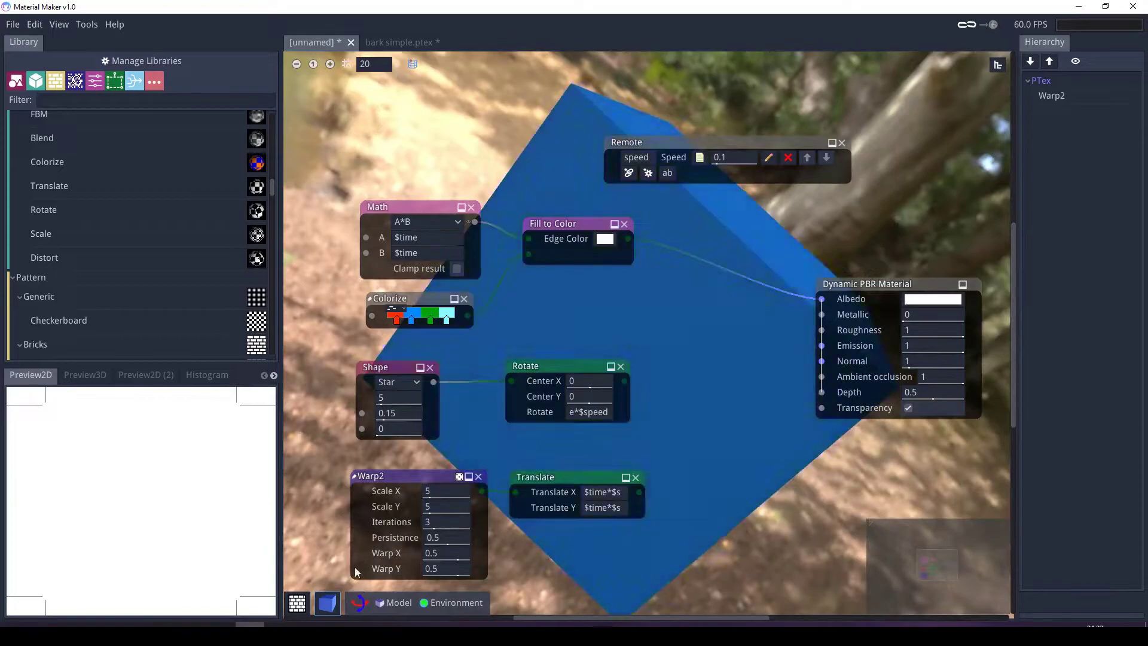
double_click(401, 238)
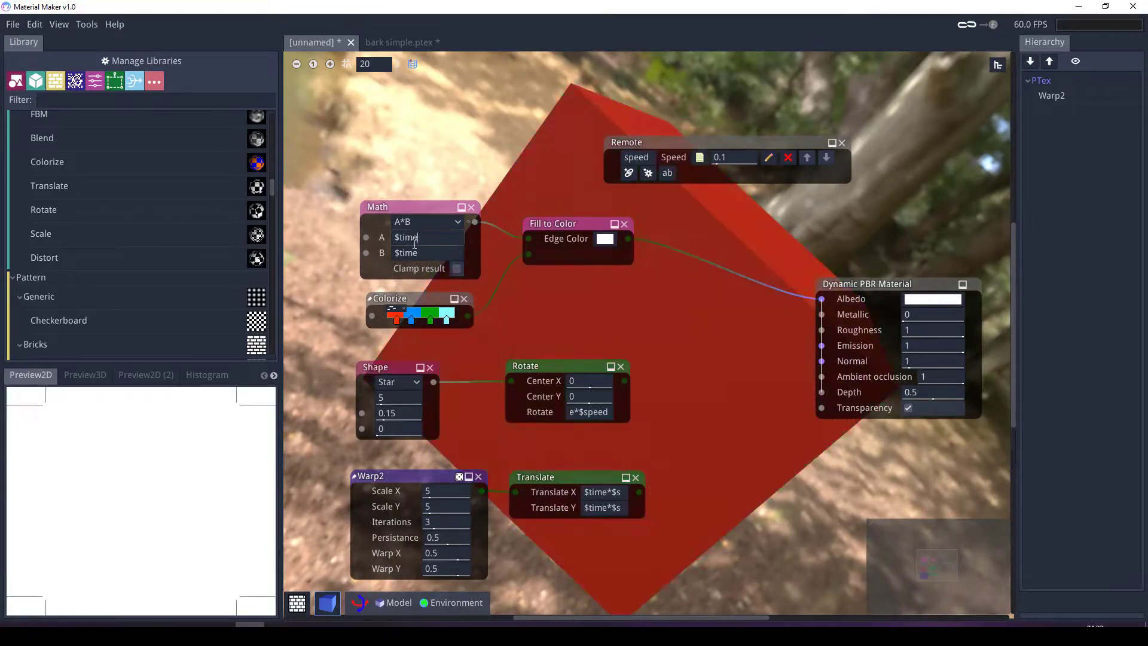
type("speed")
Step: Disconnect Fill to Color from the material's Albedo input and connect the Rotate output there to view the spinning star
left_click_drag(822, 299, 745, 277)
middle_click_drag(644, 352, 662, 308)
left_click_drag(645, 335, 840, 253)
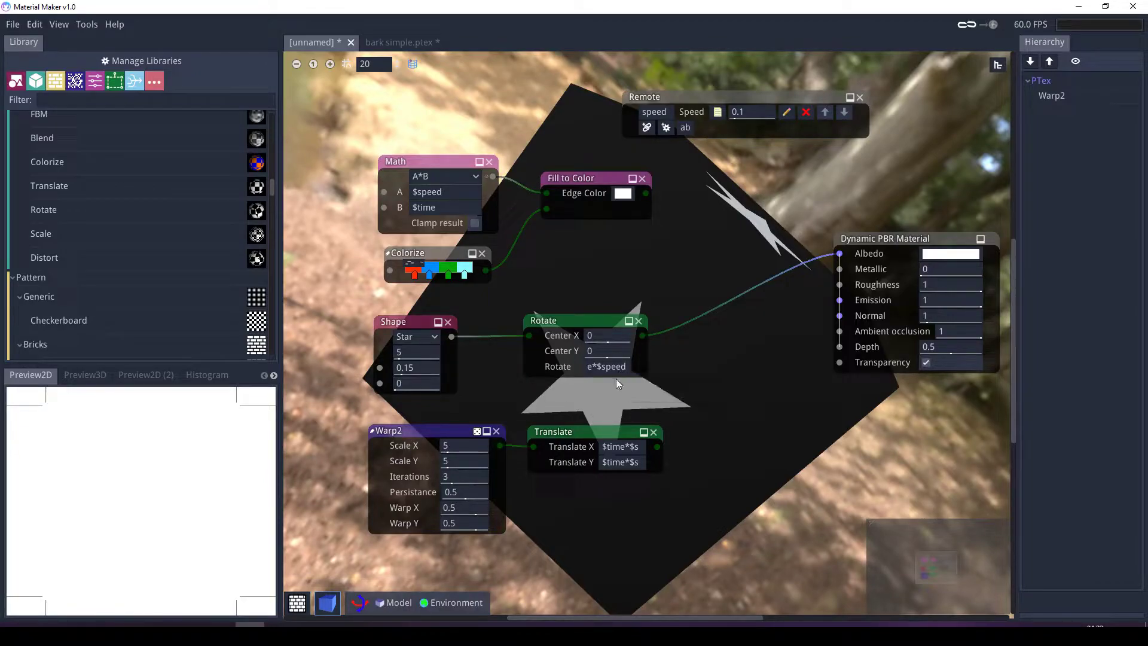
left_click(749, 117)
middle_click_drag(732, 336, 684, 330)
left_click(358, 603)
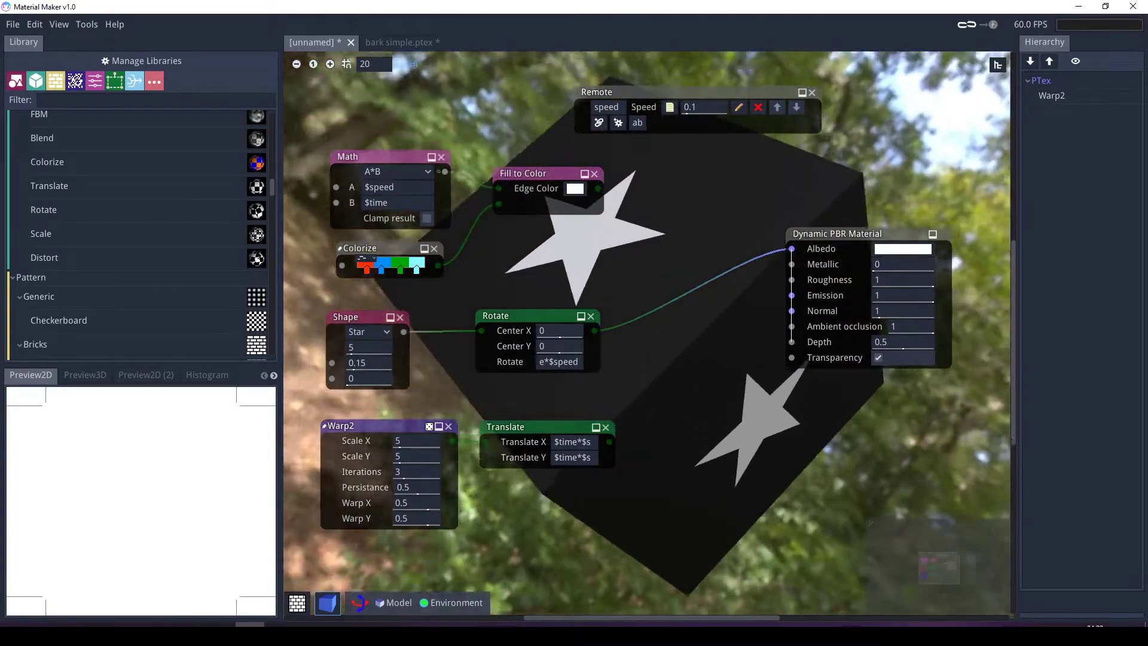
Step: Set the Remote node's Speed parameter to 200
left_click(691, 106)
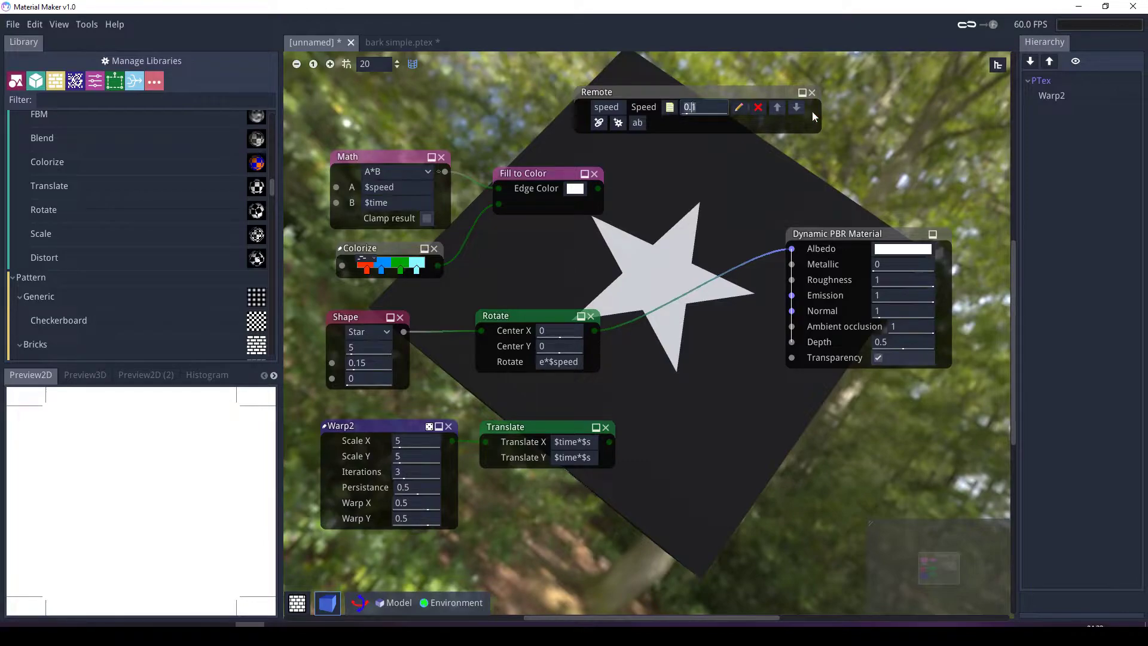
type("200")
key("Return")
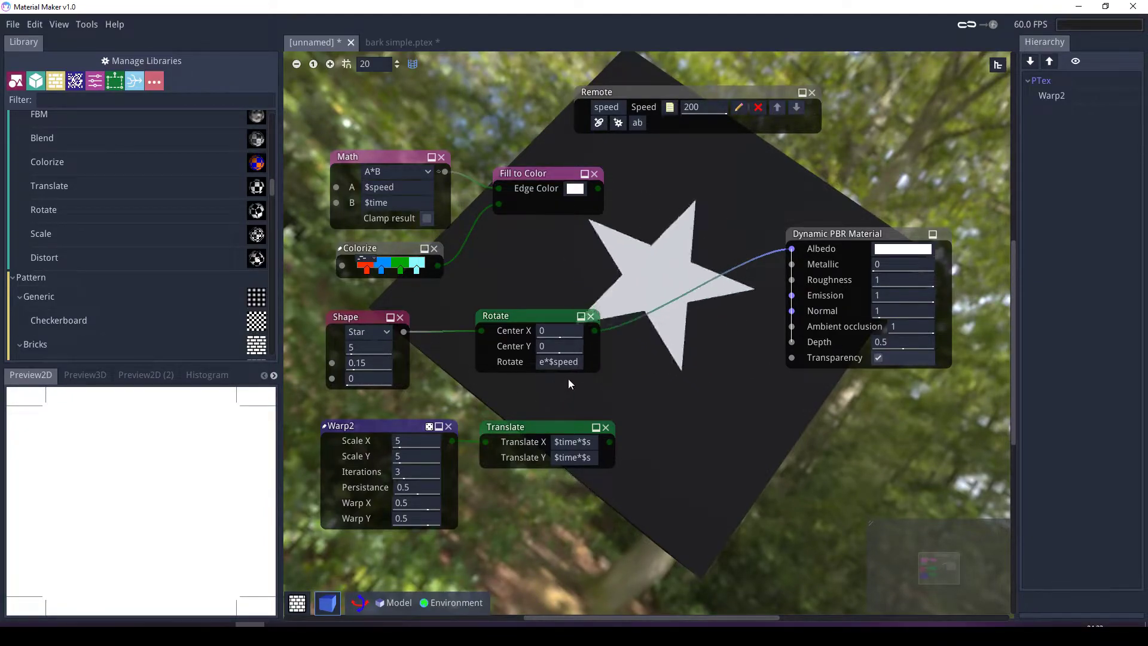
Step: Disconnect Rotate from the Albedo input and connect the Translate output in its place
left_click_drag(792, 249, 712, 267)
middle_click_drag(626, 355, 709, 303)
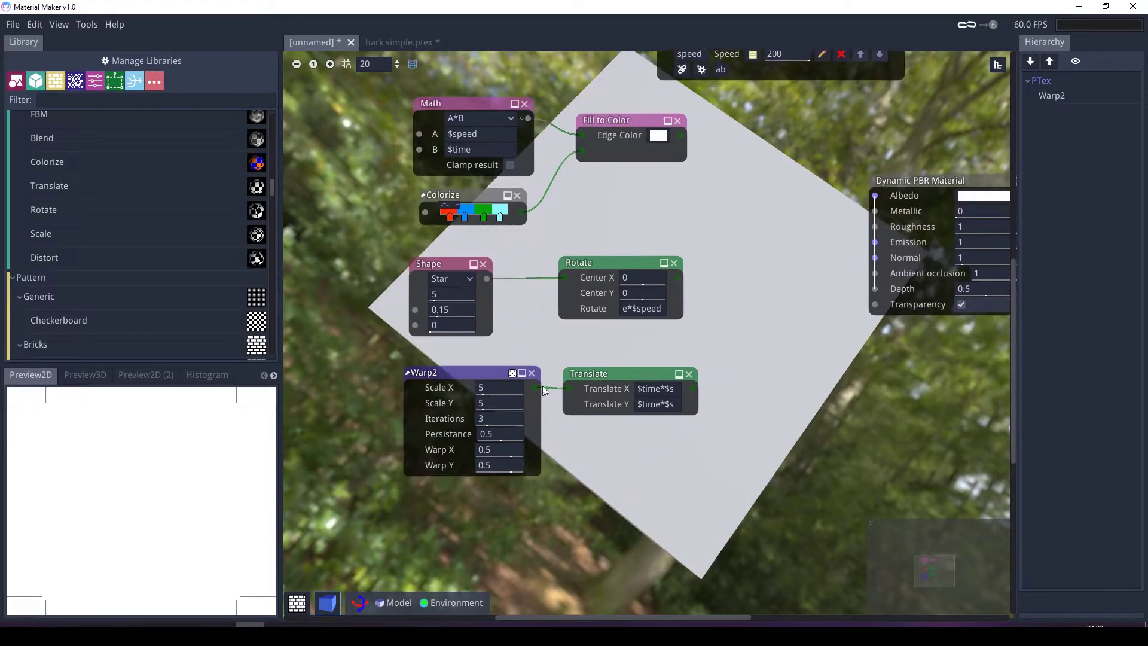
left_click_drag(695, 389, 875, 196)
middle_click_drag(859, 346, 779, 400)
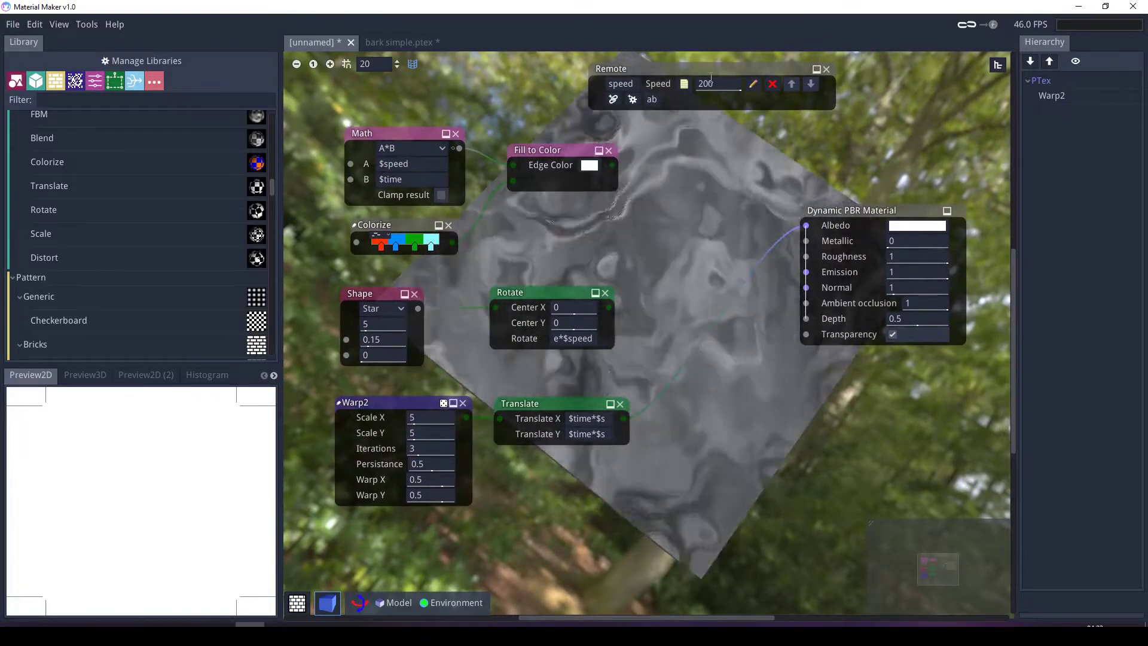
Step: Set the Remote node's Speed parameter to 0.1 and show the Translate node in the 2D preview
double_click(714, 82)
type("0.1")
key("Return")
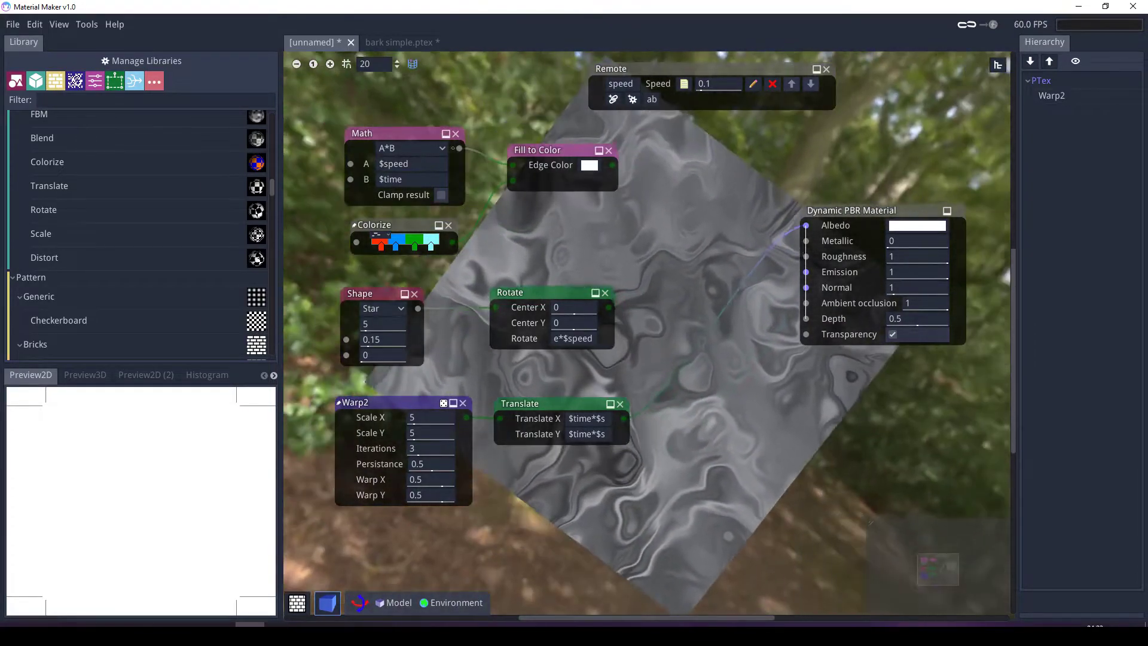
left_click_drag(357, 603, 395, 604)
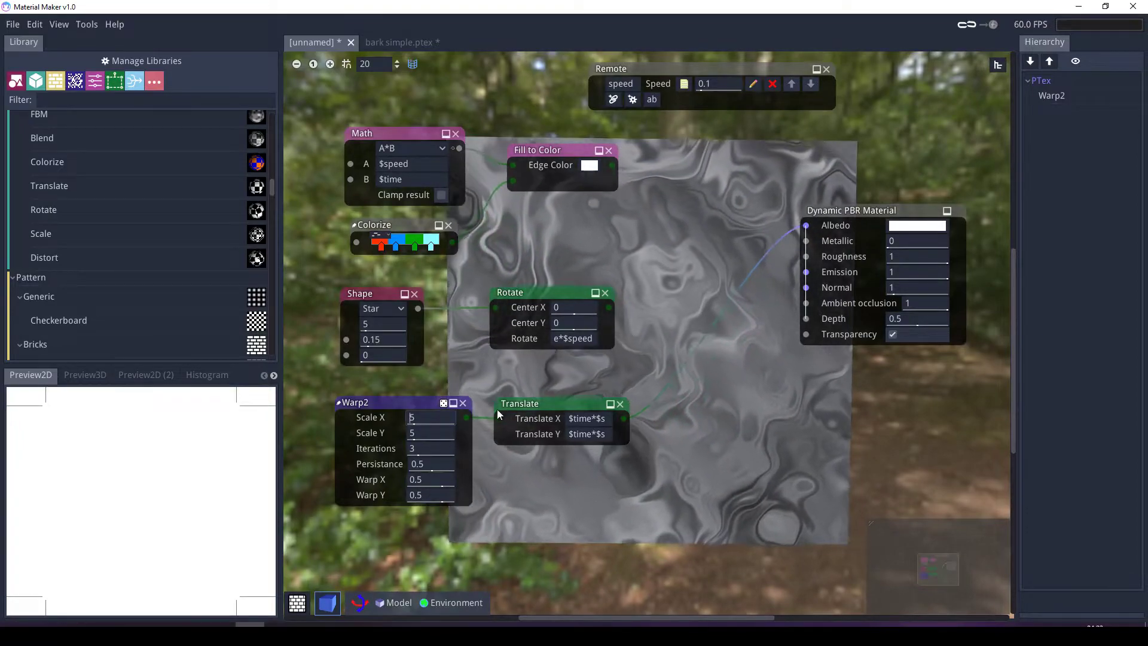
left_click(529, 410)
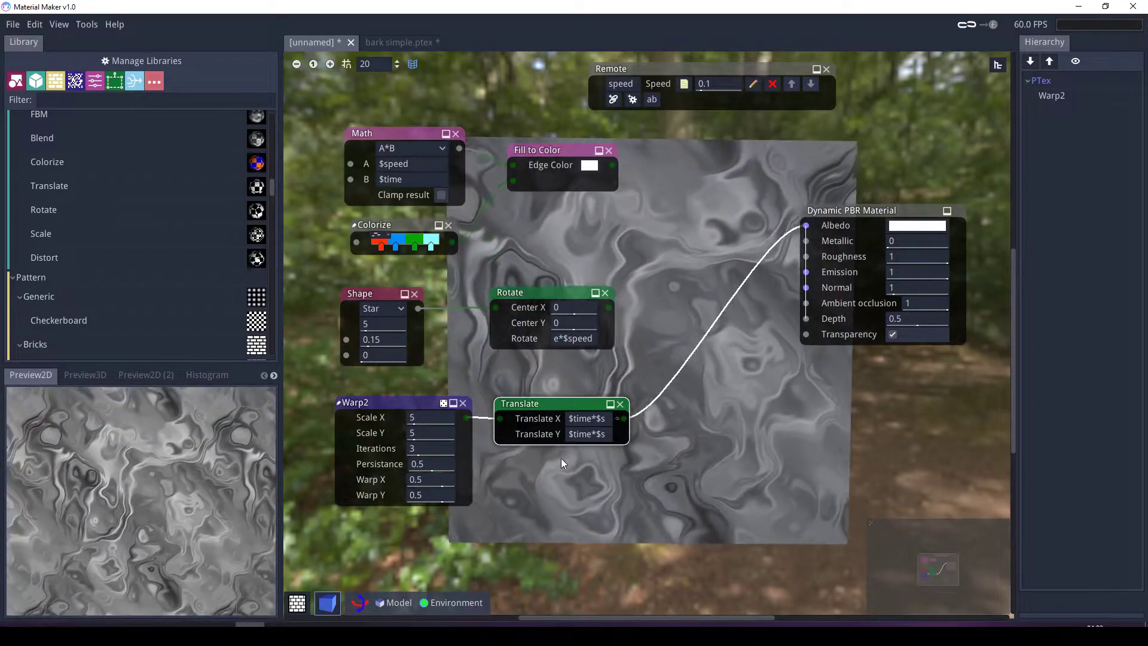
Step: Add a second named parameter to the Remote node and name it speed, discarding the mistakenly added configuration
left_click(633, 100)
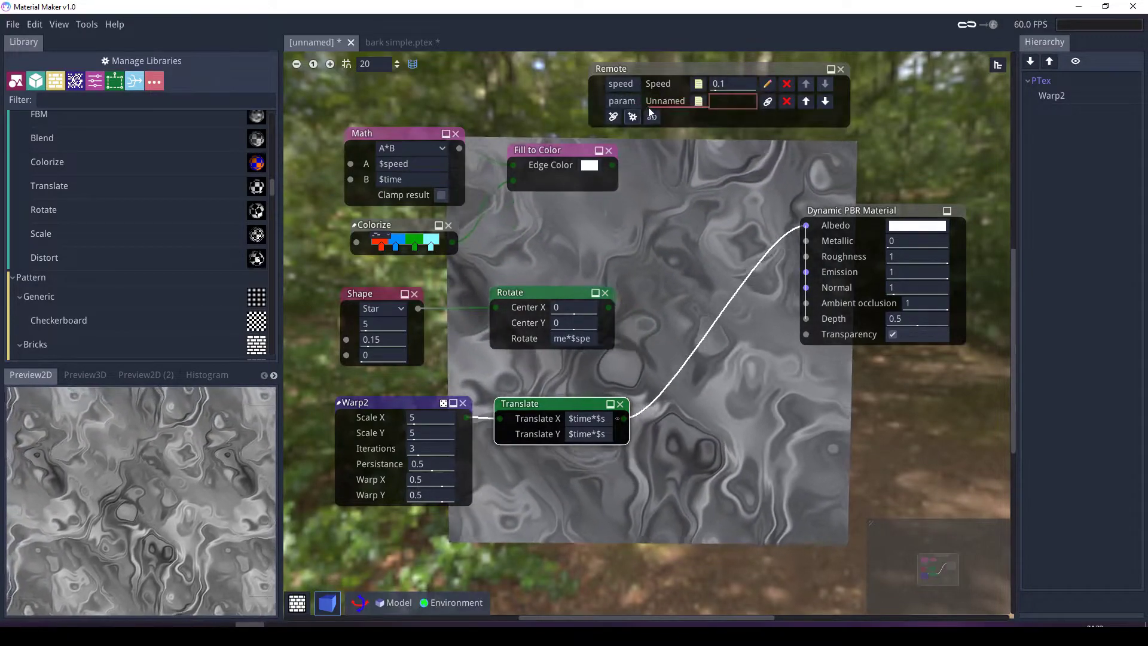
left_click(788, 103)
left_click(648, 100)
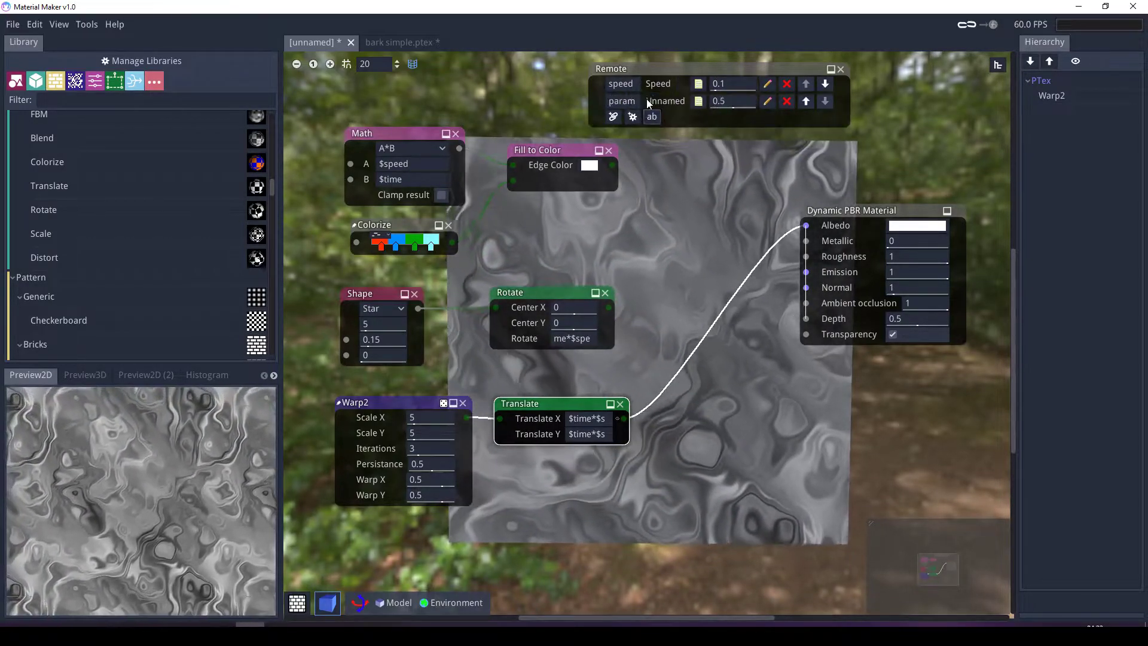
left_click(613, 100)
type("speed")
key("Return")
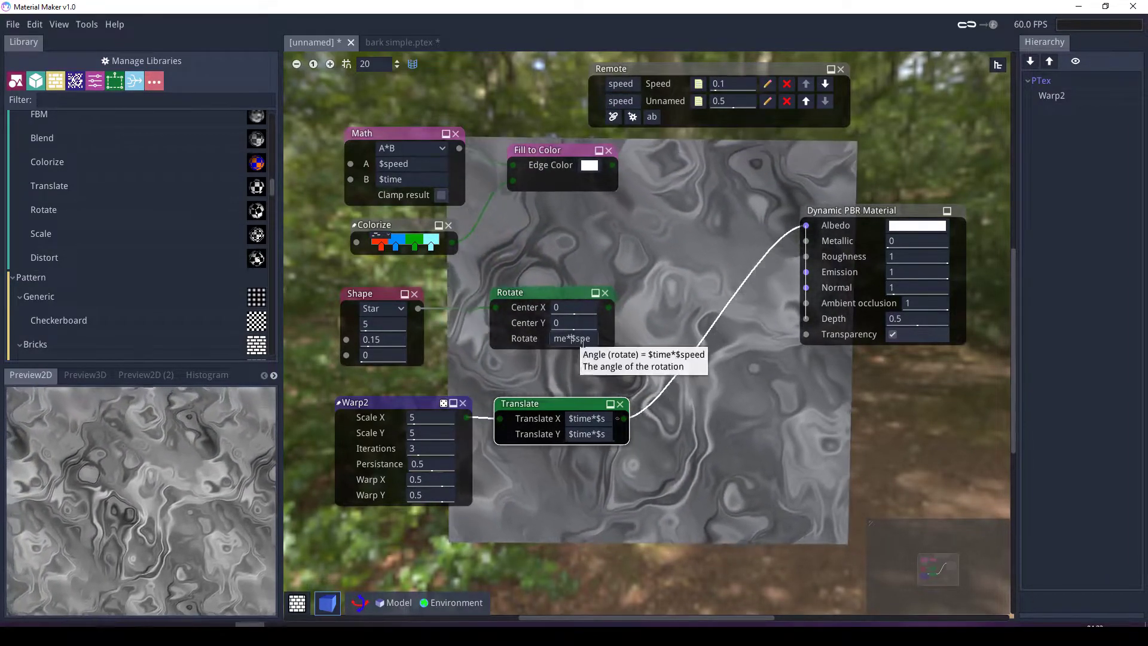
Step: Change the Rotate node's angle expression to $time*$speed2
key("Right")
key("Right")
key("Right")
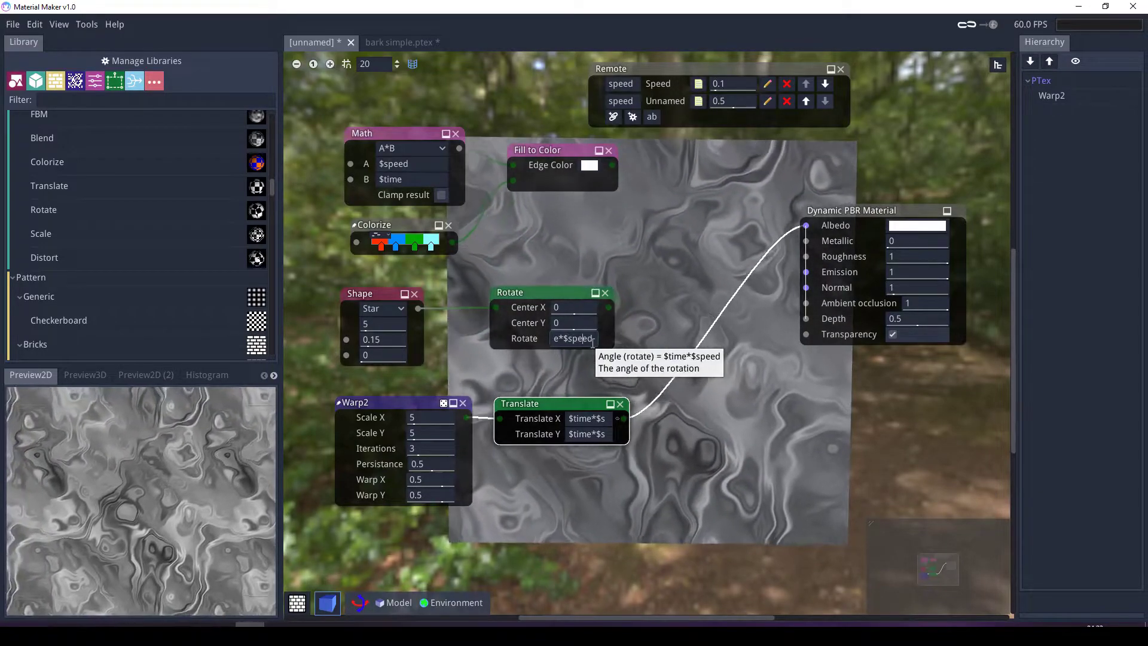
type("2")
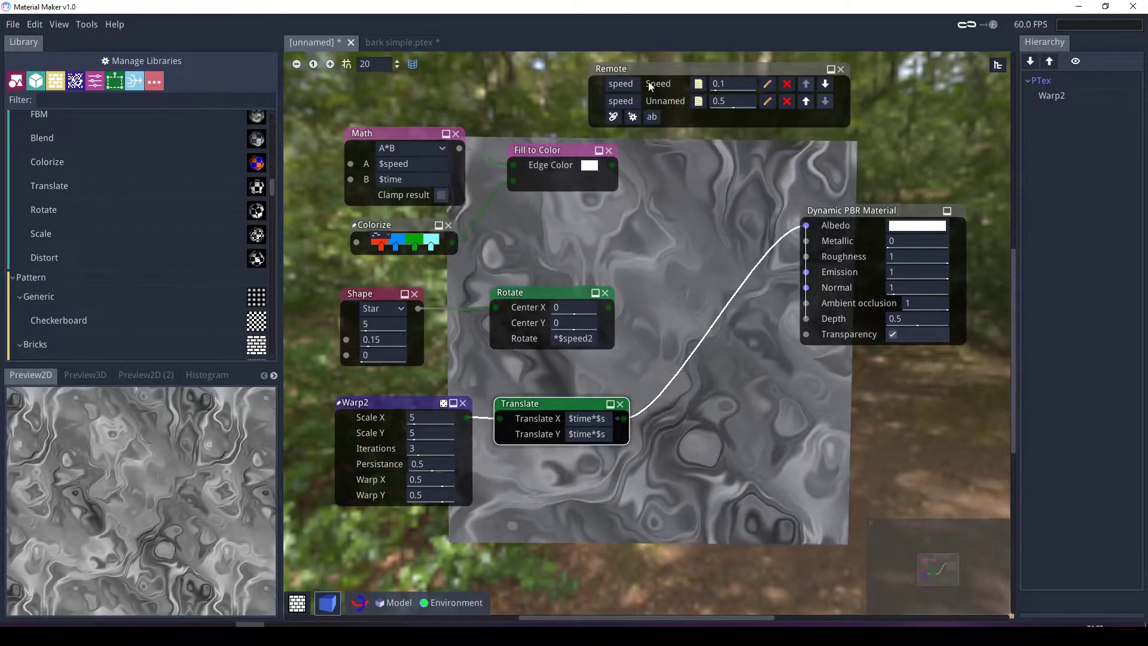
Step: Set the Remote node's second, unnamed-label parameter to 200
double_click(722, 103)
type("200")
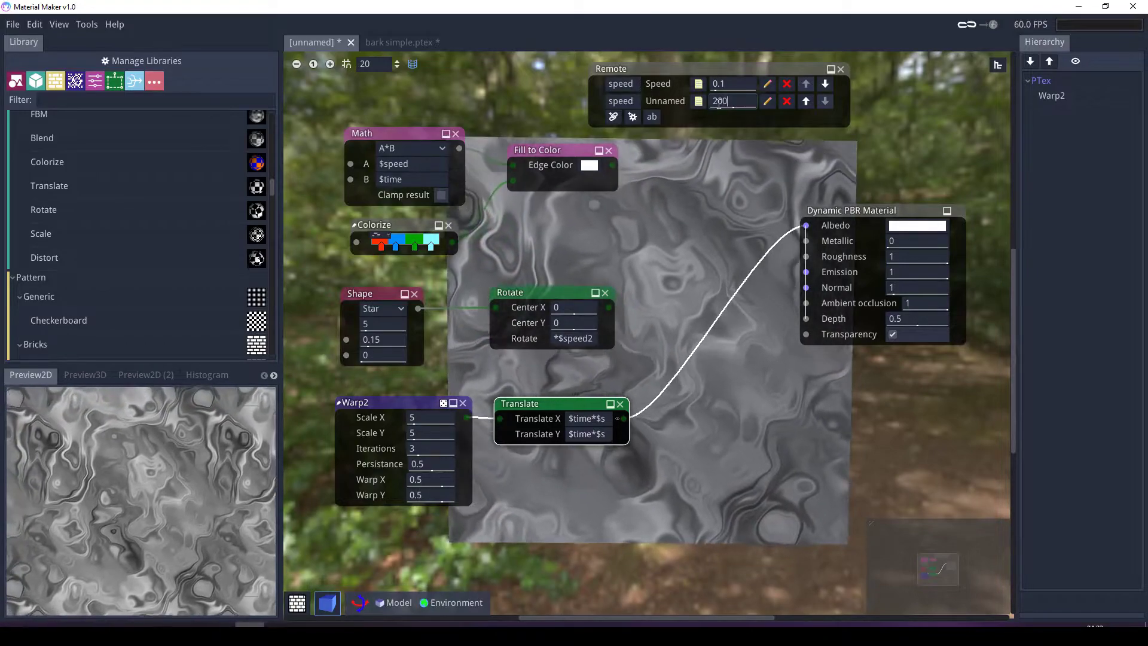
key("Return")
Step: Check Fill to Color on the material's Albedo input, and replace it with the Rotate output
left_click_drag(782, 213, 806, 225)
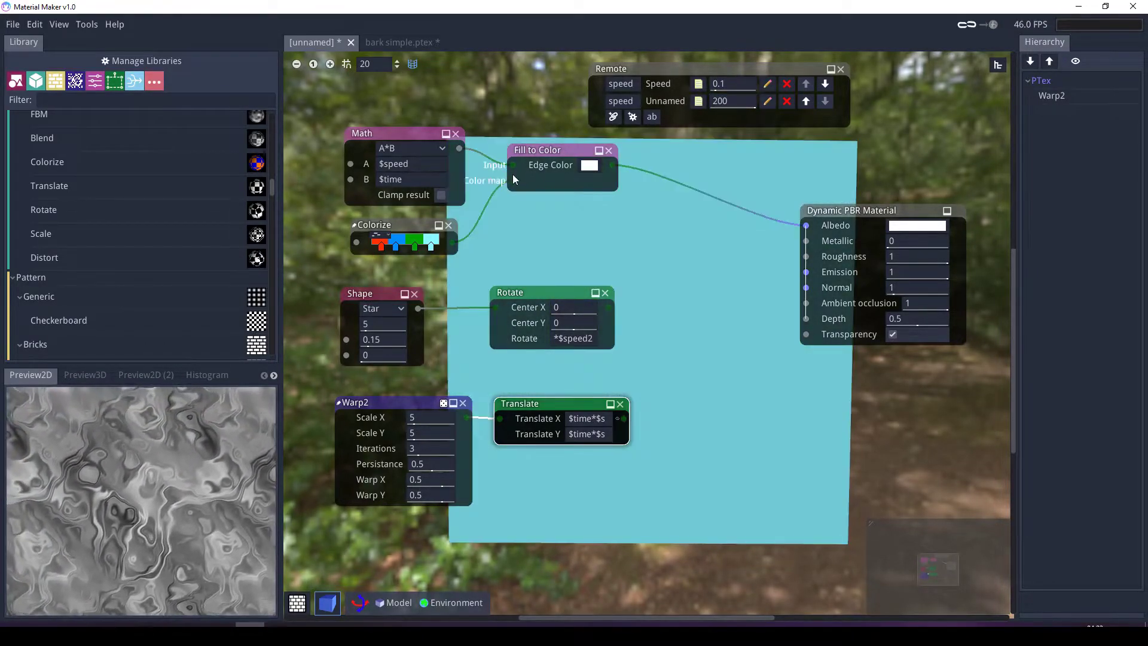
left_click_drag(813, 228, 809, 235)
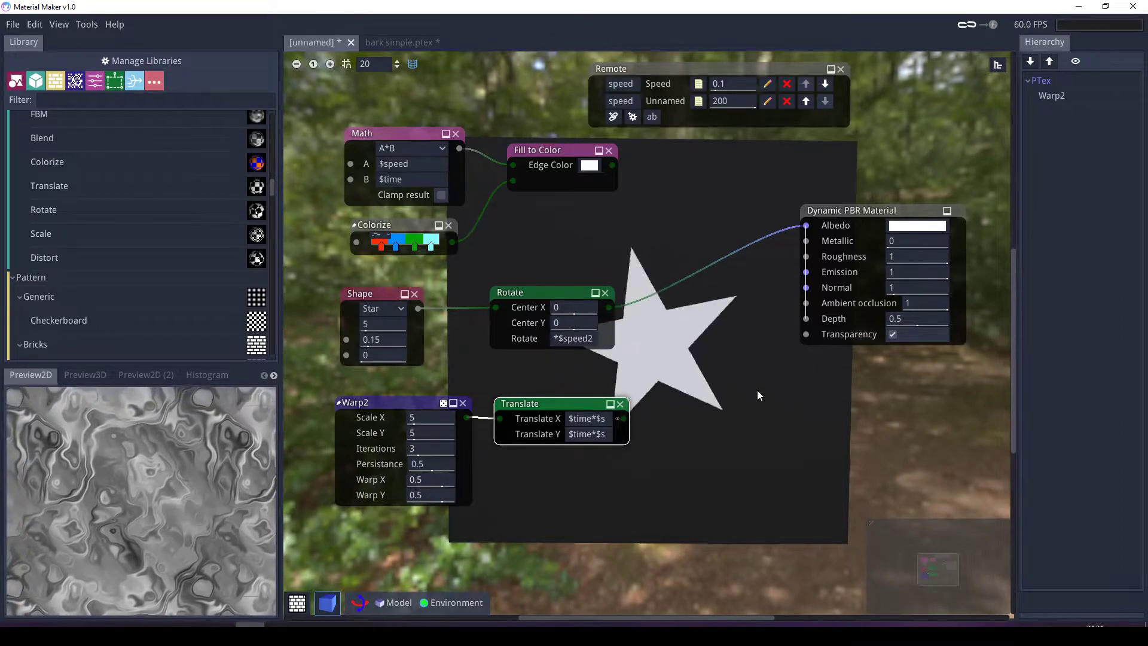
Step: Add a Filter Blend node between Fill to Color and the material, and set its mode to Screen
right_click(717, 214)
type("b")
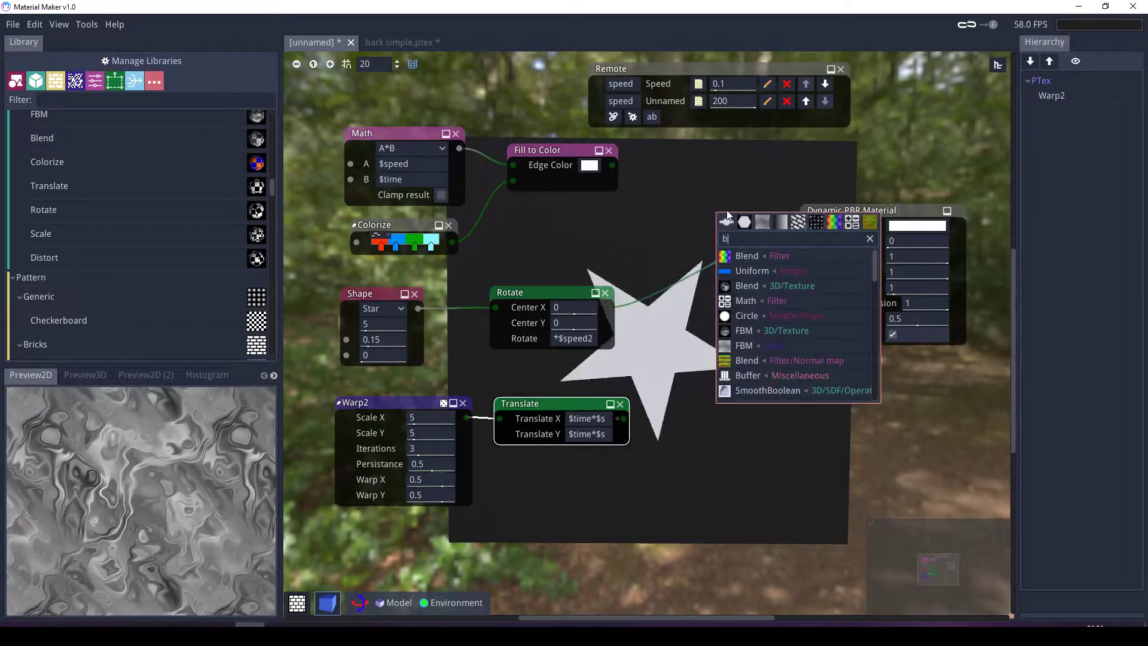
type("lend")
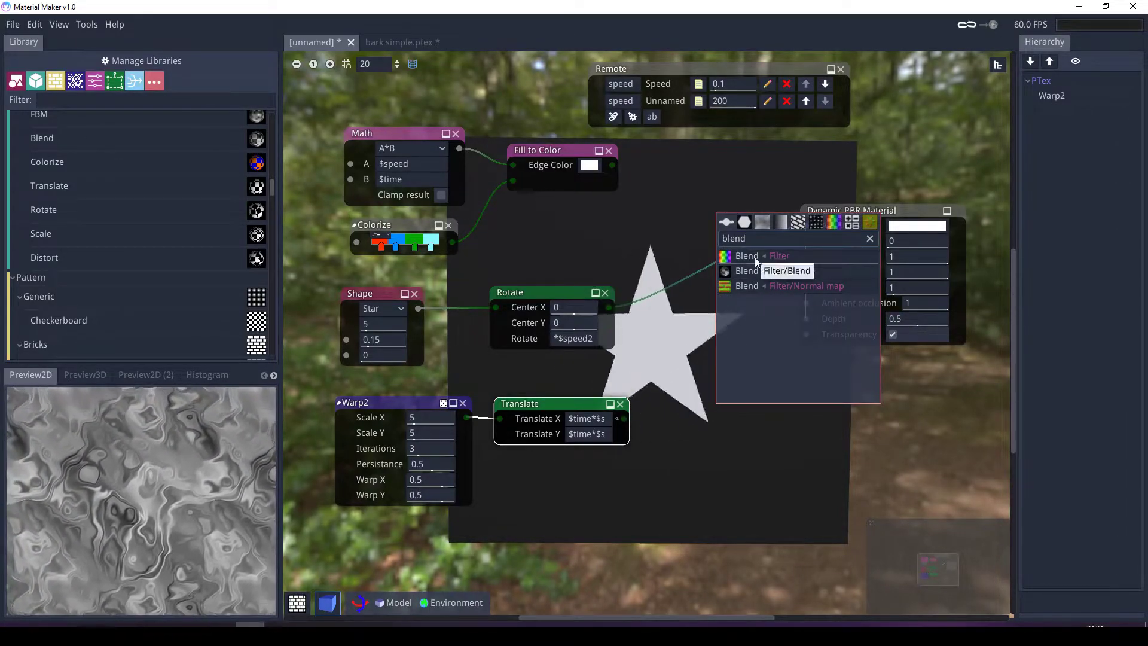
left_click(755, 257)
left_click_drag(741, 216, 680, 195)
left_click(726, 214)
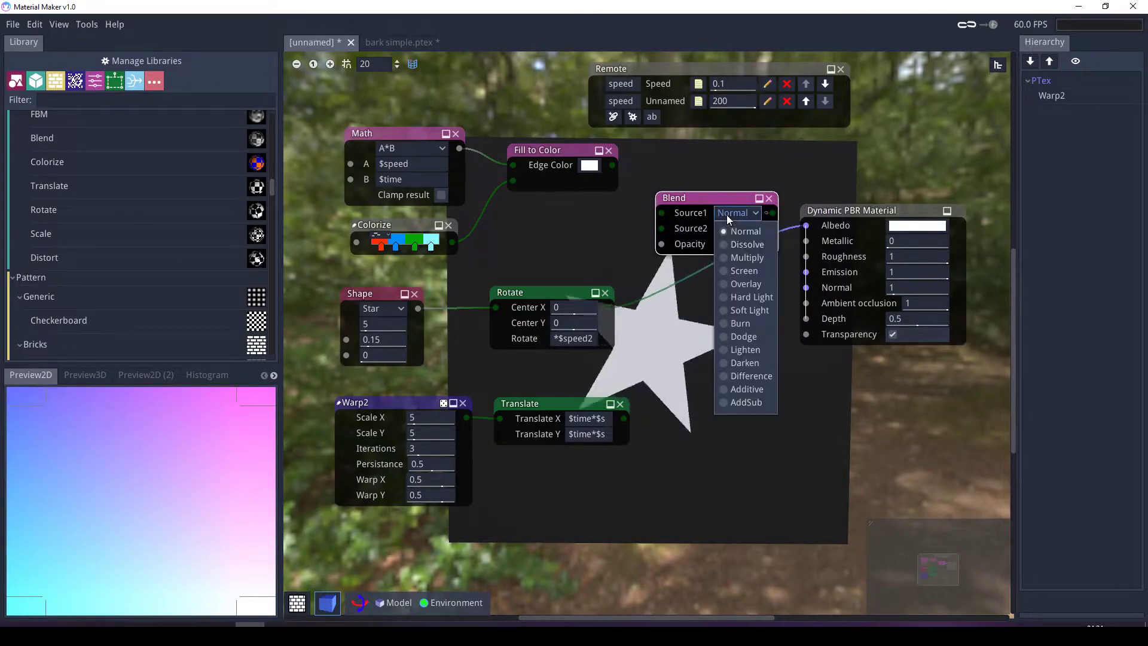
left_click(744, 270)
Step: Connect Fill to Color and Rotate to the Blend node's Source1 and Source2, and its output to the material's Albedo
left_click_drag(806, 240, 661, 213)
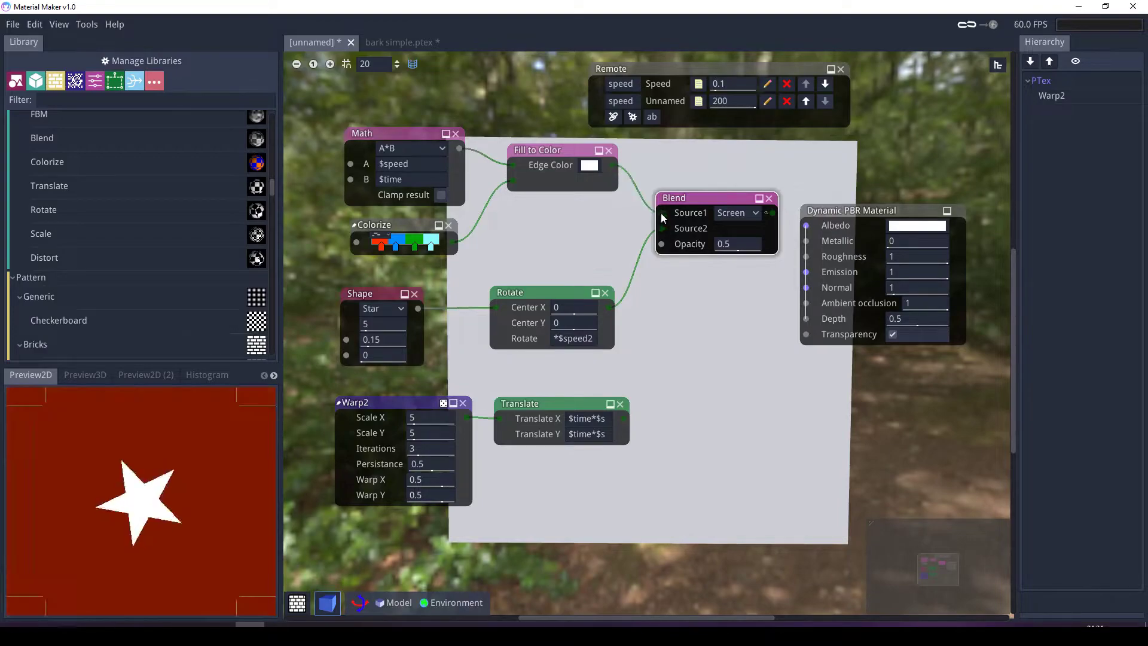
left_click(725, 202)
left_click_drag(773, 213, 891, 210)
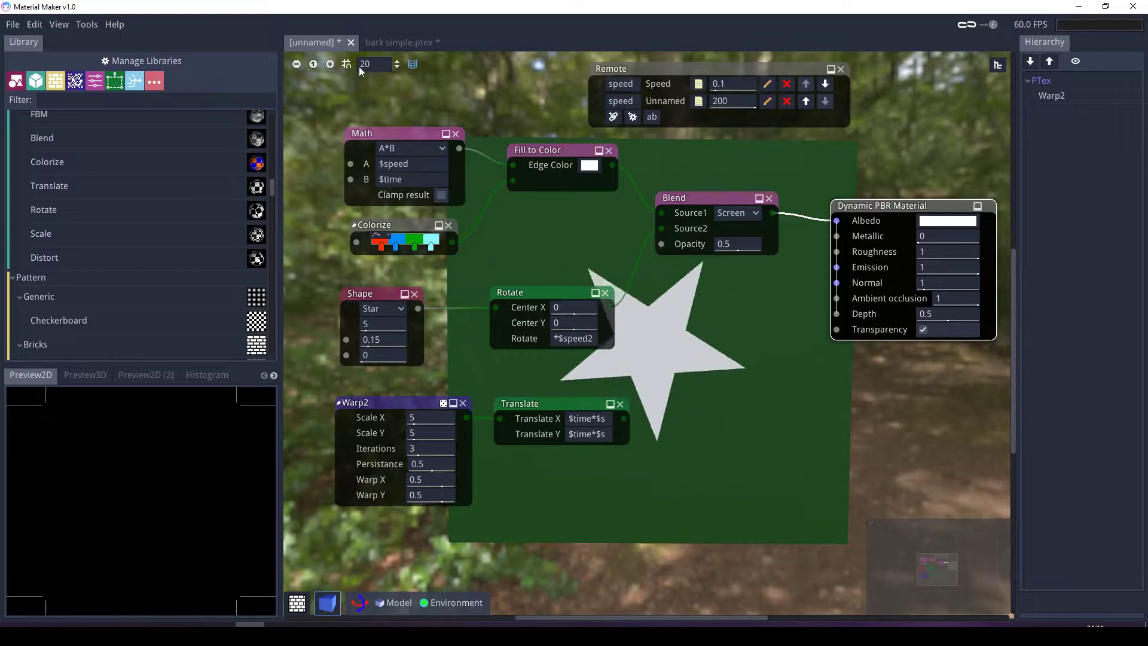
Step: Switch to the bark simple.ptex material and preview its FBM Noise, Warp, black-and-white Colorize, Invert and Normal Blend nodes
left_click(401, 45)
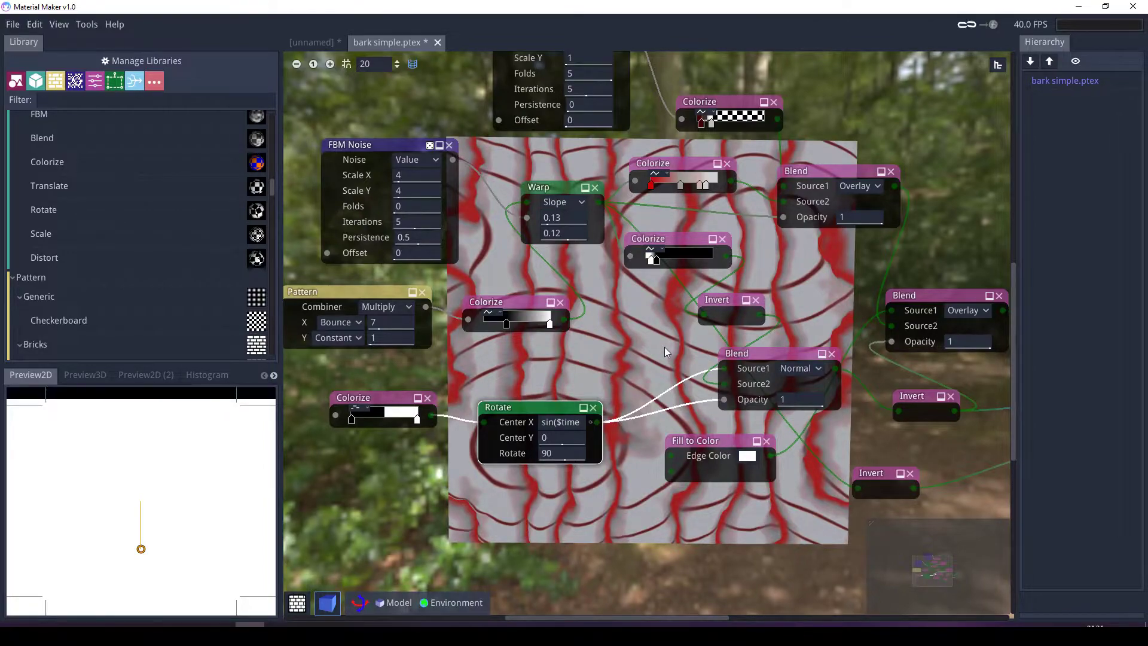
left_click(398, 149)
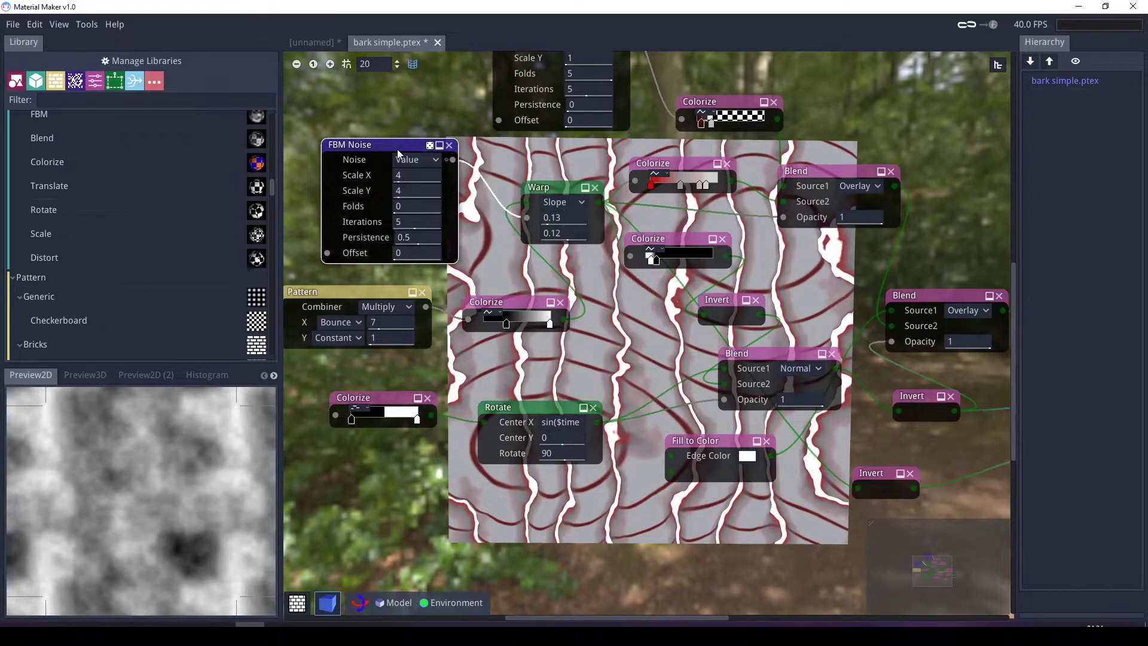
left_click(555, 193)
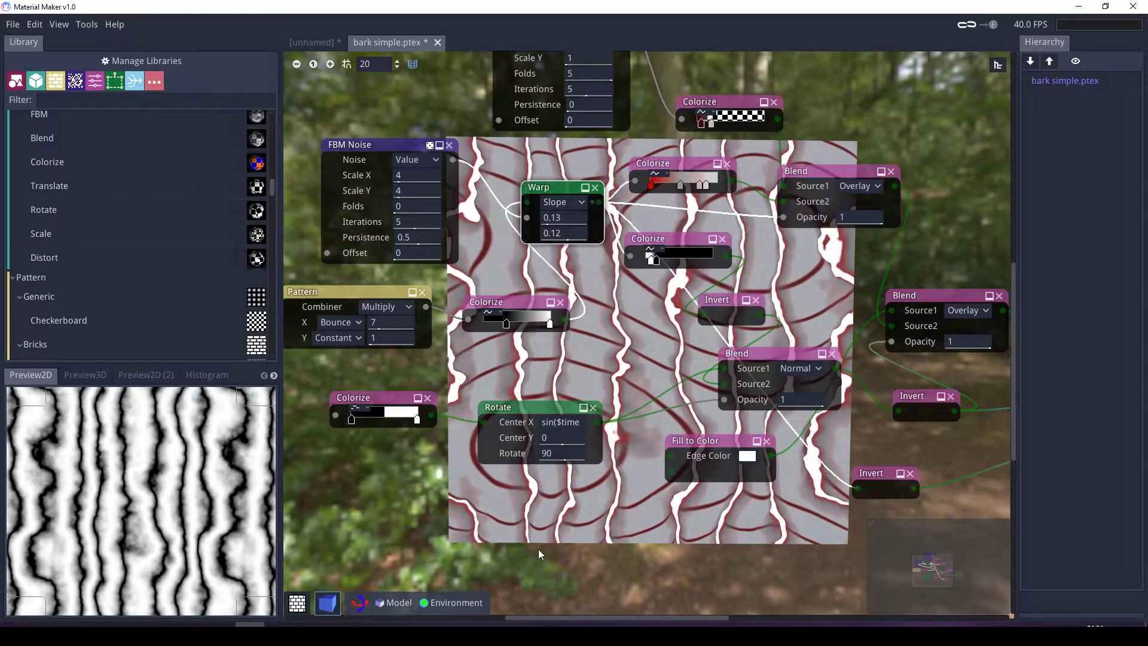
middle_click_drag(620, 362, 579, 399)
left_click(645, 281)
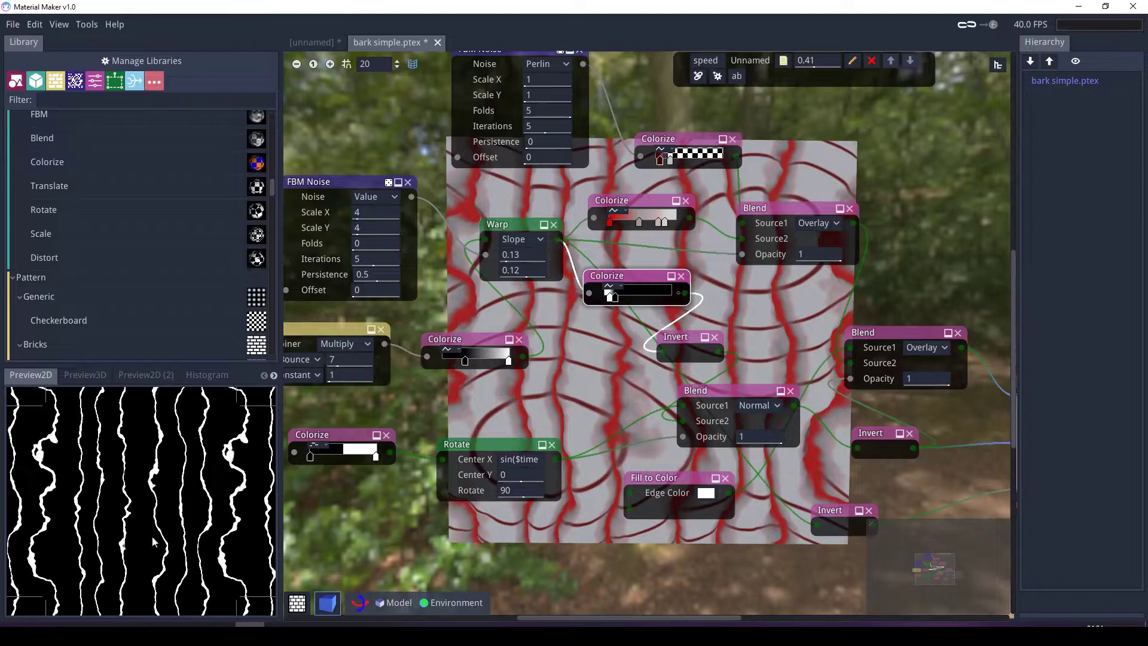
left_click(691, 336)
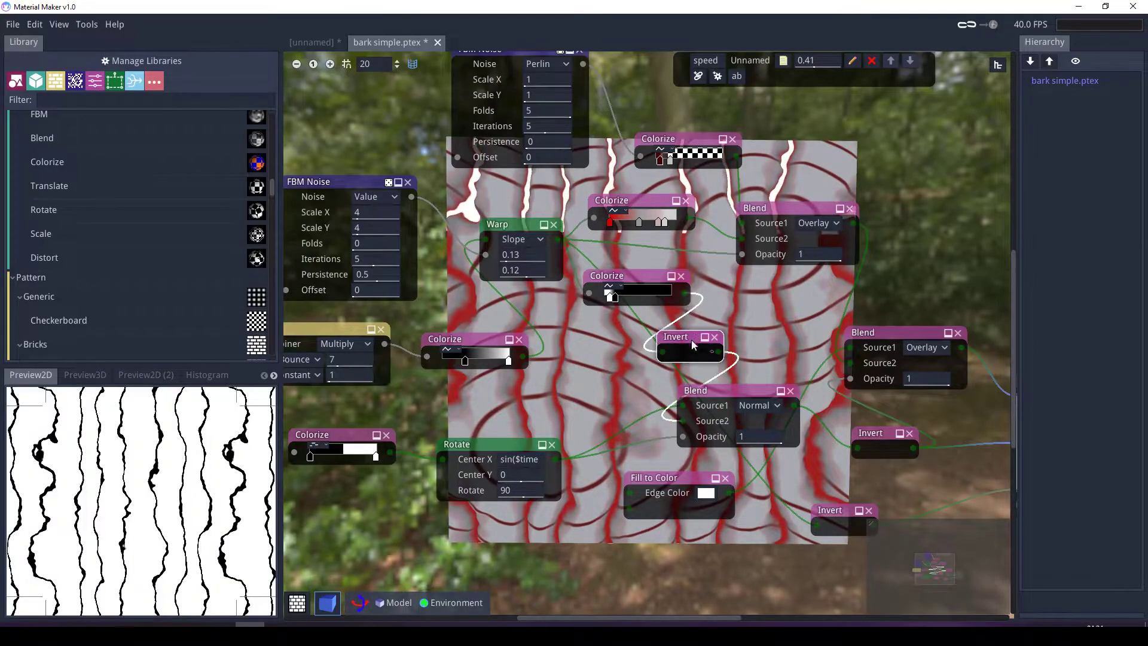
left_click(730, 394)
Step: Preview the Colorize node feeding Rotate, and examine the Rotate node's Center X expression and connections
middle_click_drag(487, 414, 520, 374)
left_click(372, 399)
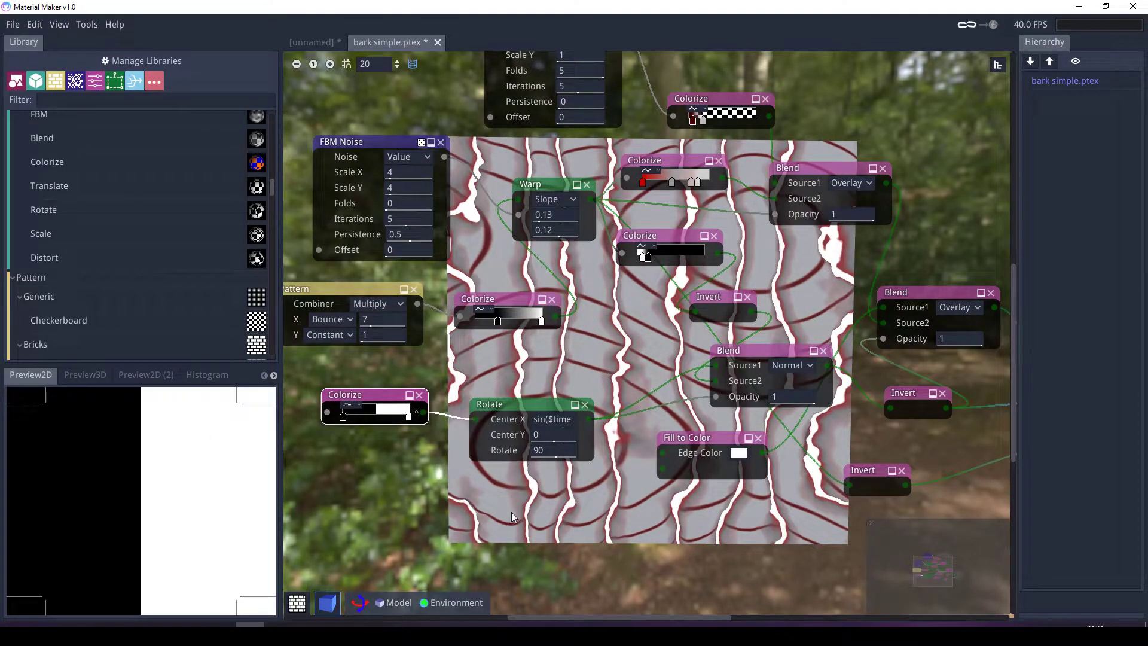
left_click(522, 404)
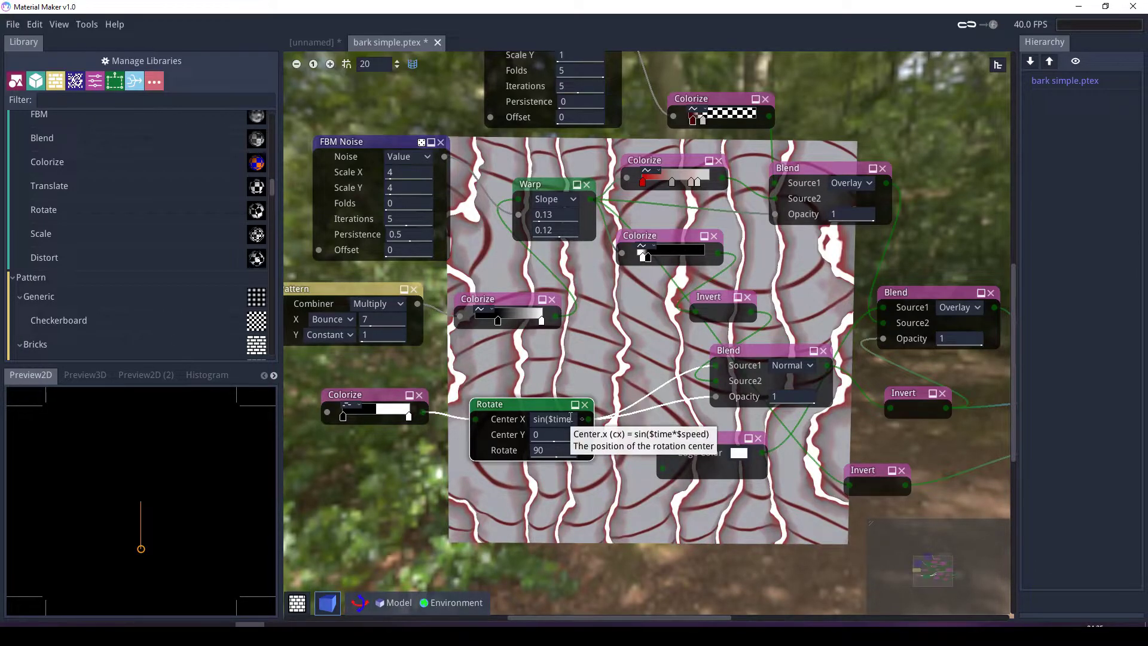
middle_click_drag(622, 350, 565, 391)
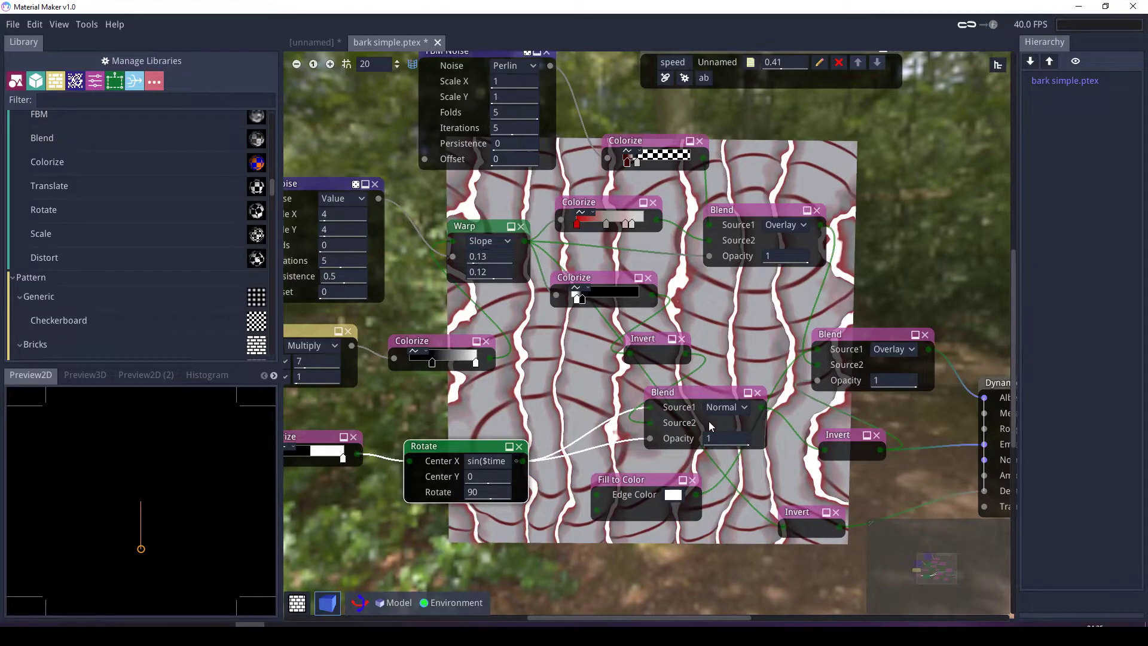
Step: Preview the Blend and Invert chain leading to the material, and reposition the Normal Blend, Overlay Blend and Fill to Color nodes slightly
middle_click_drag(719, 382, 596, 369)
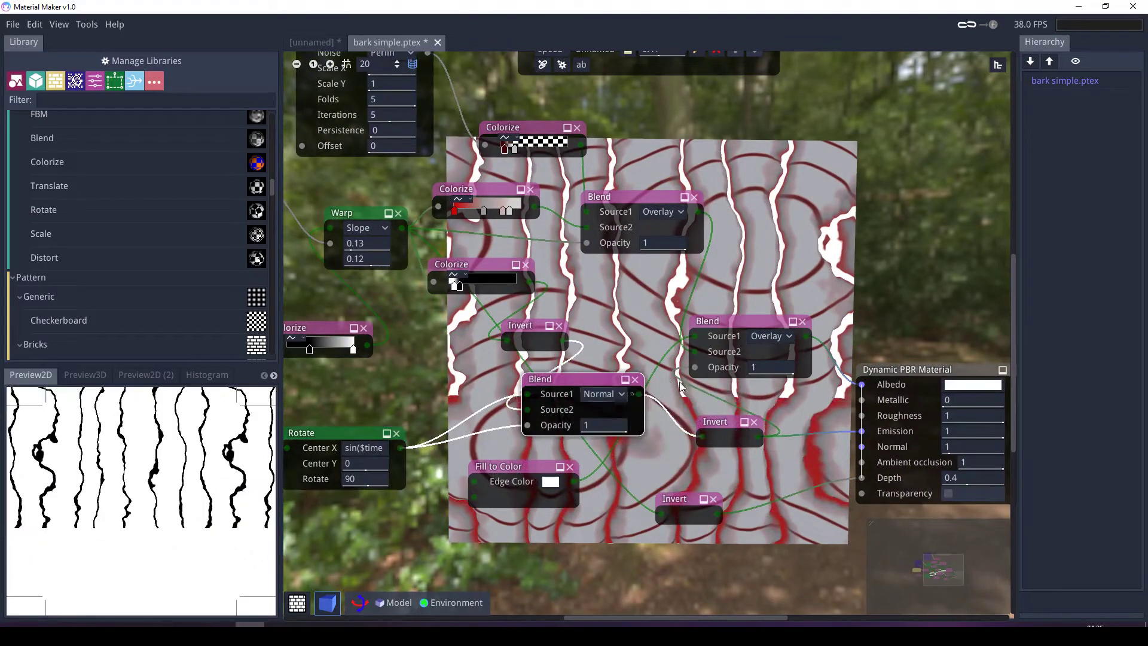
mouse_move(575, 379)
left_mouse_down()
mouse_move(558, 397)
mouse_move(569, 396)
left_mouse_up()
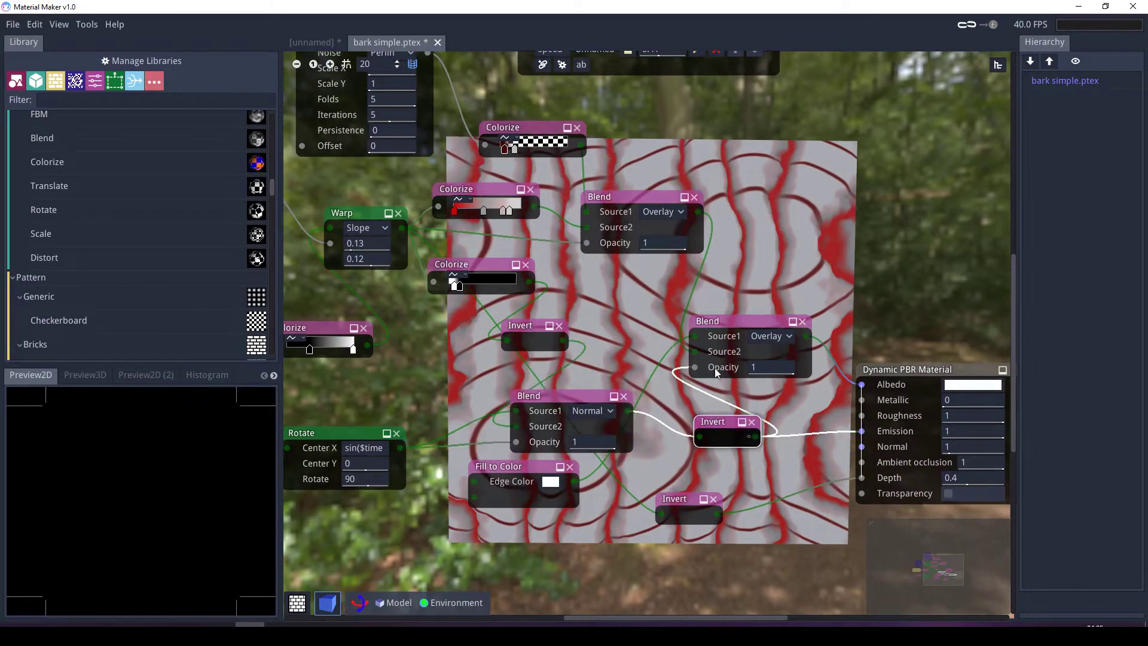
left_click(722, 321)
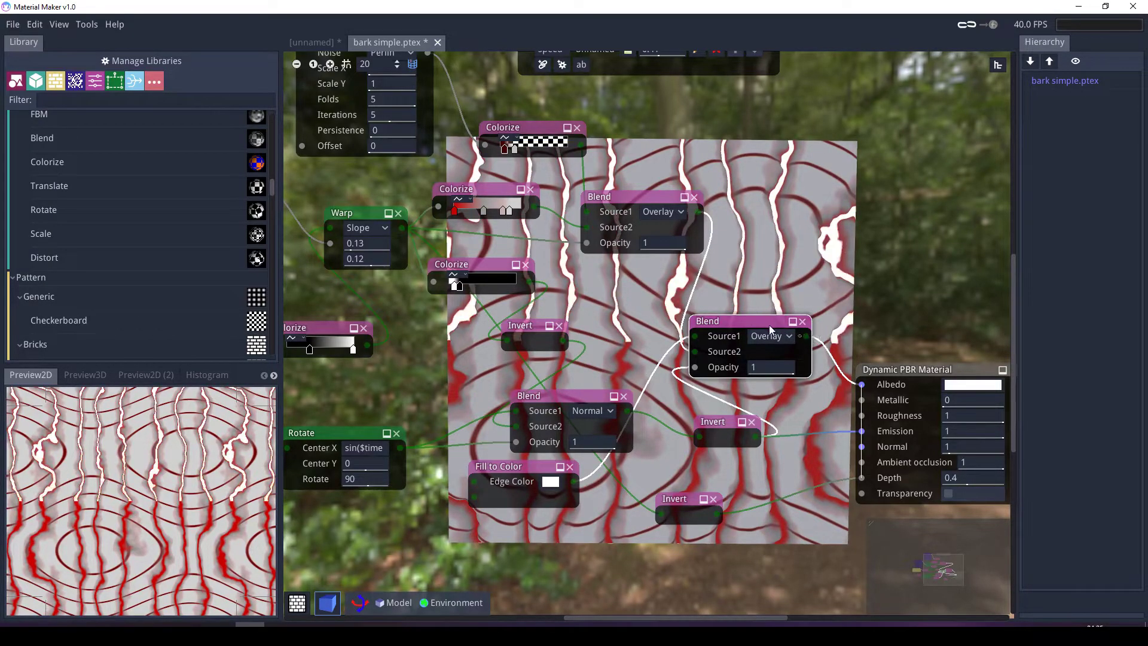
left_click_drag(745, 317, 768, 320)
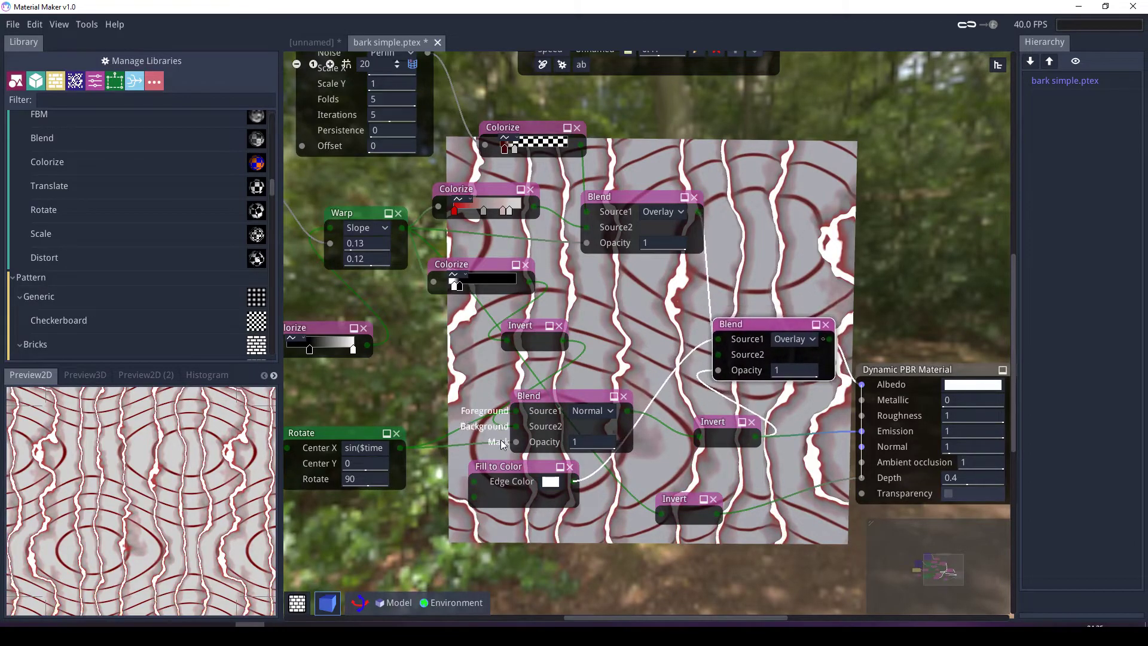
left_click_drag(522, 470, 553, 486)
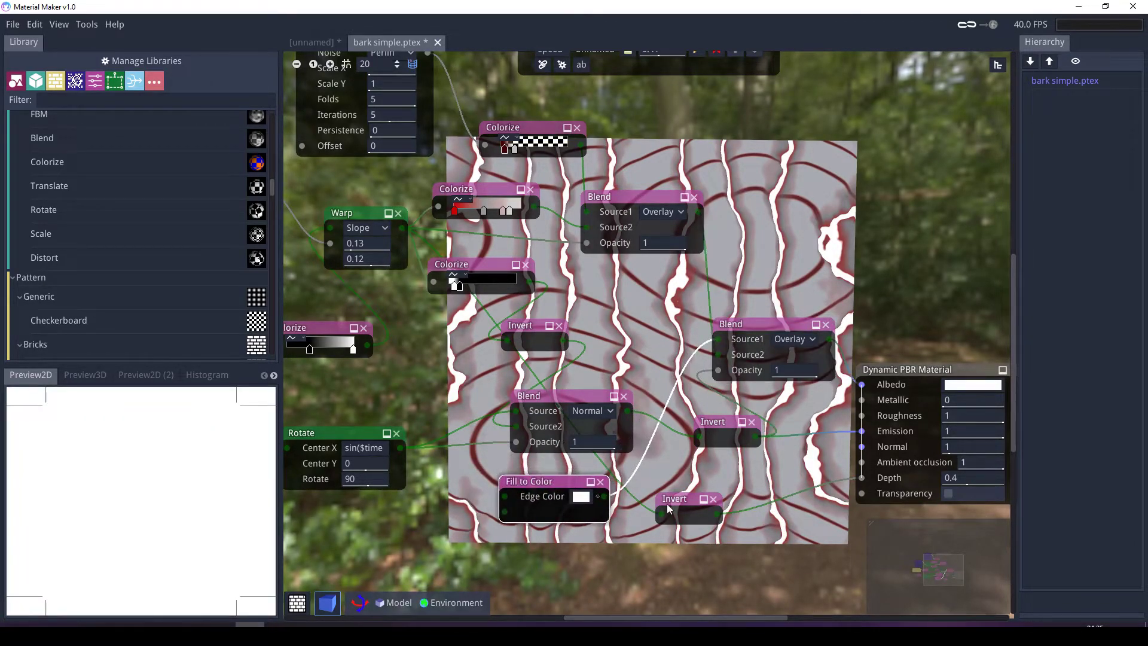
Step: Set the Fill to Color node's edge color to red #9f2525 and the material's Emission to 0
left_click(579, 502)
left_click_drag(520, 300, 519, 274)
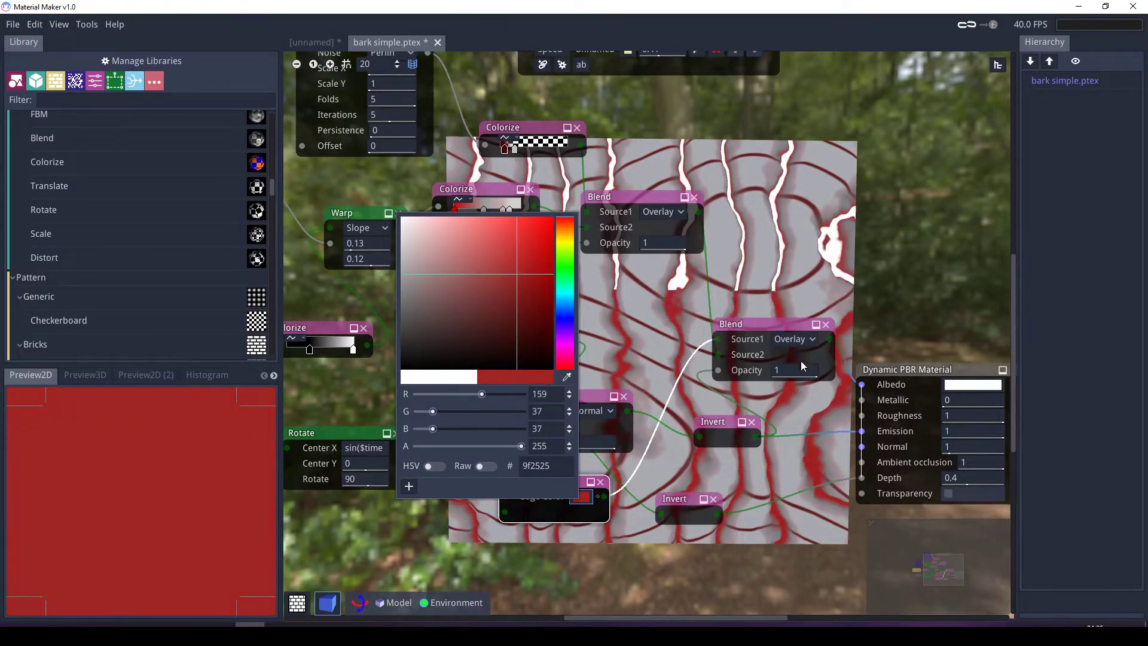
left_click(816, 420)
left_click_drag(949, 432, 940, 442)
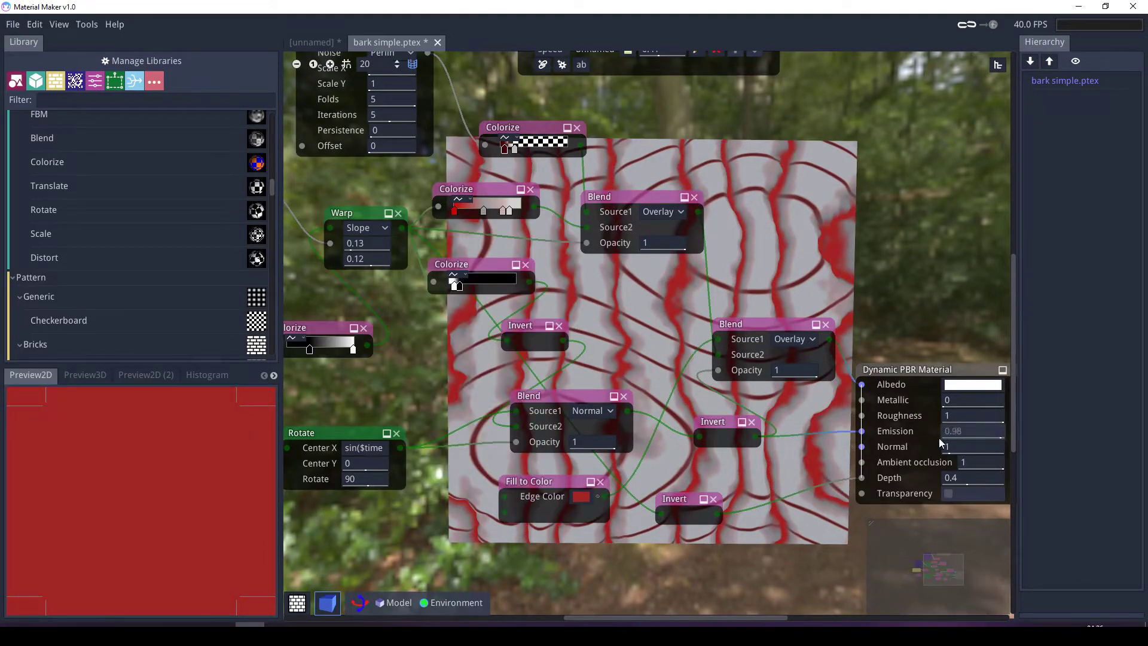
Step: Change the Fill to Color node's edge color to blue #0002ff
left_click(579, 498)
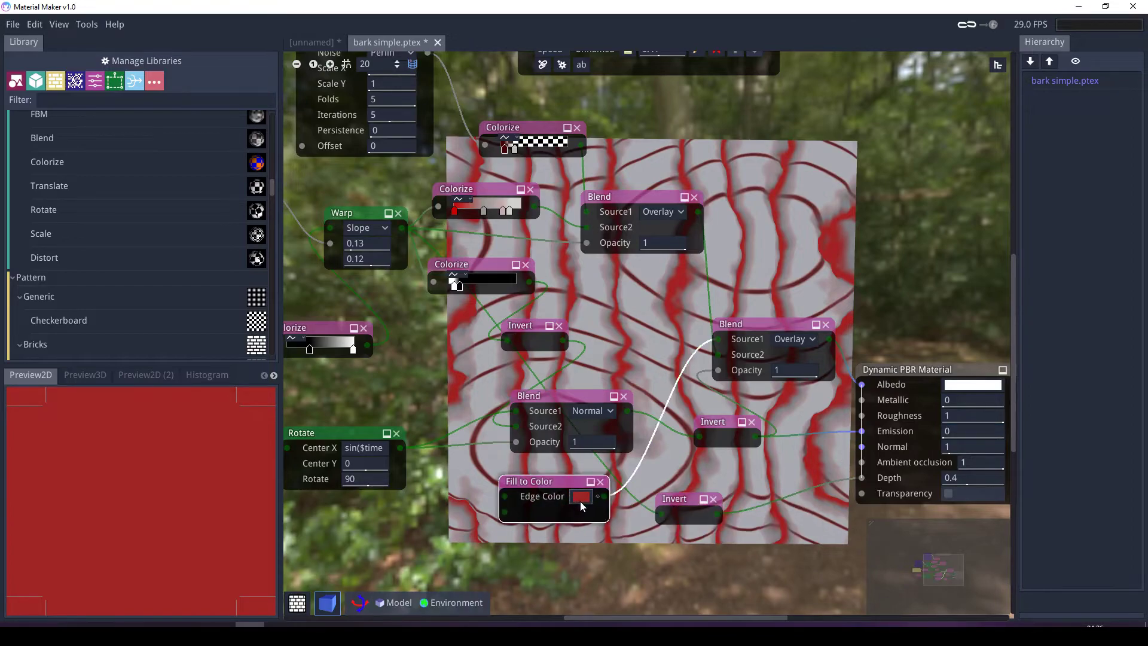
left_click_drag(568, 347, 568, 321)
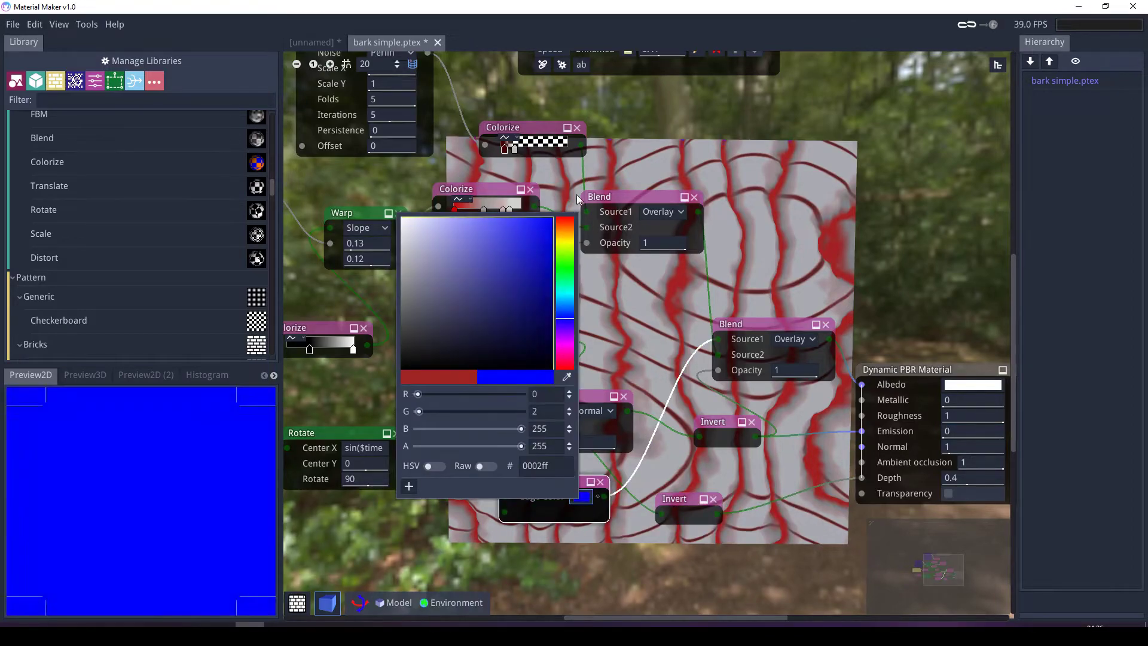
left_click(876, 156)
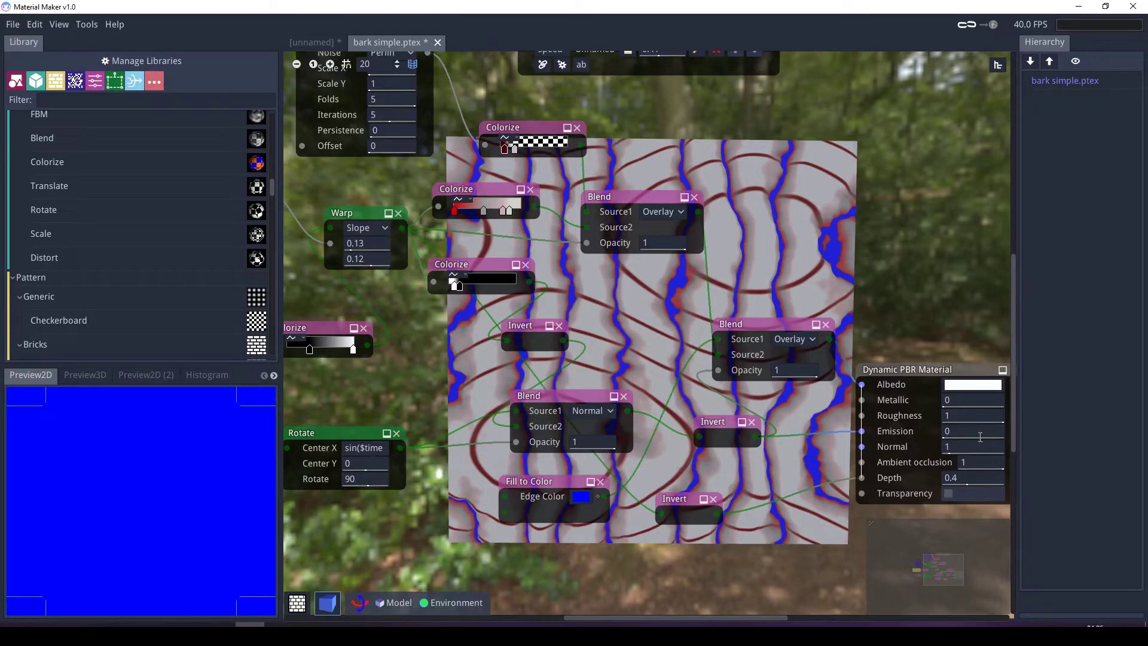
Step: Restore the material's Emission to 1 and the Fill to Color node's edge color to white
left_click_drag(952, 436, 1087, 436)
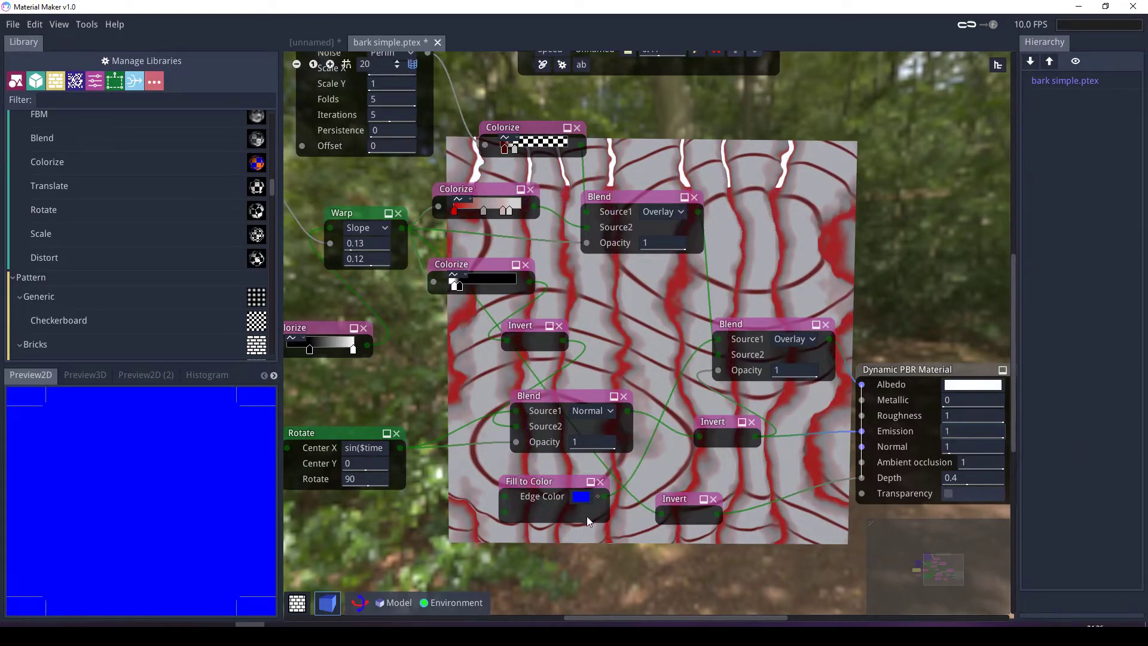
left_click(579, 497)
left_click_drag(498, 218, 359, 212)
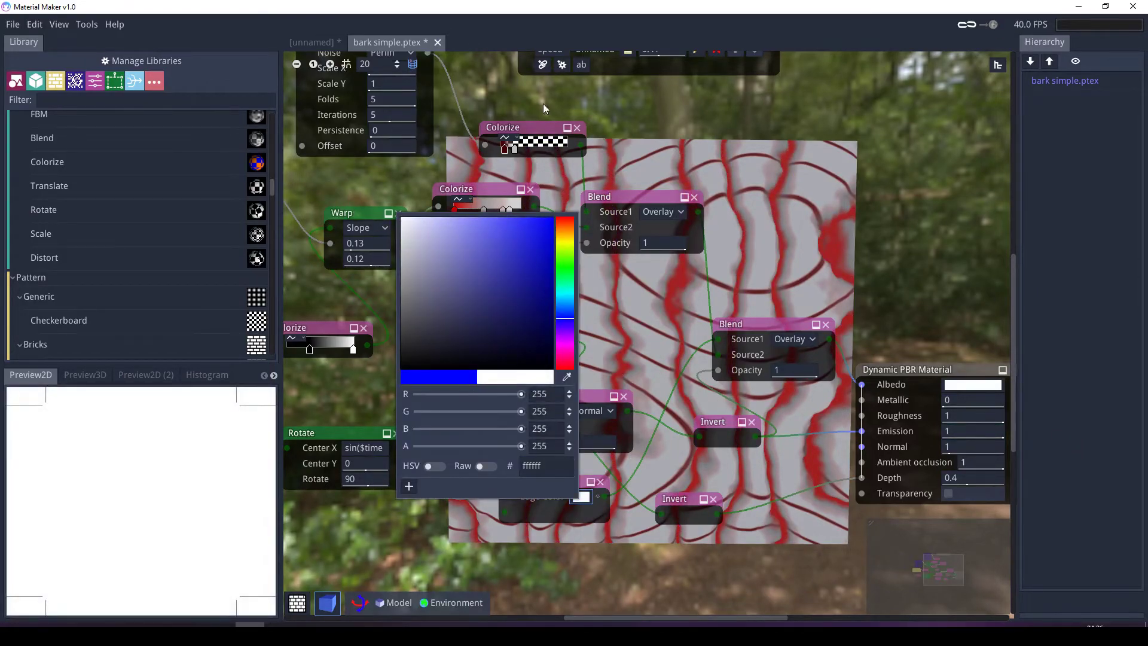
left_click(903, 103)
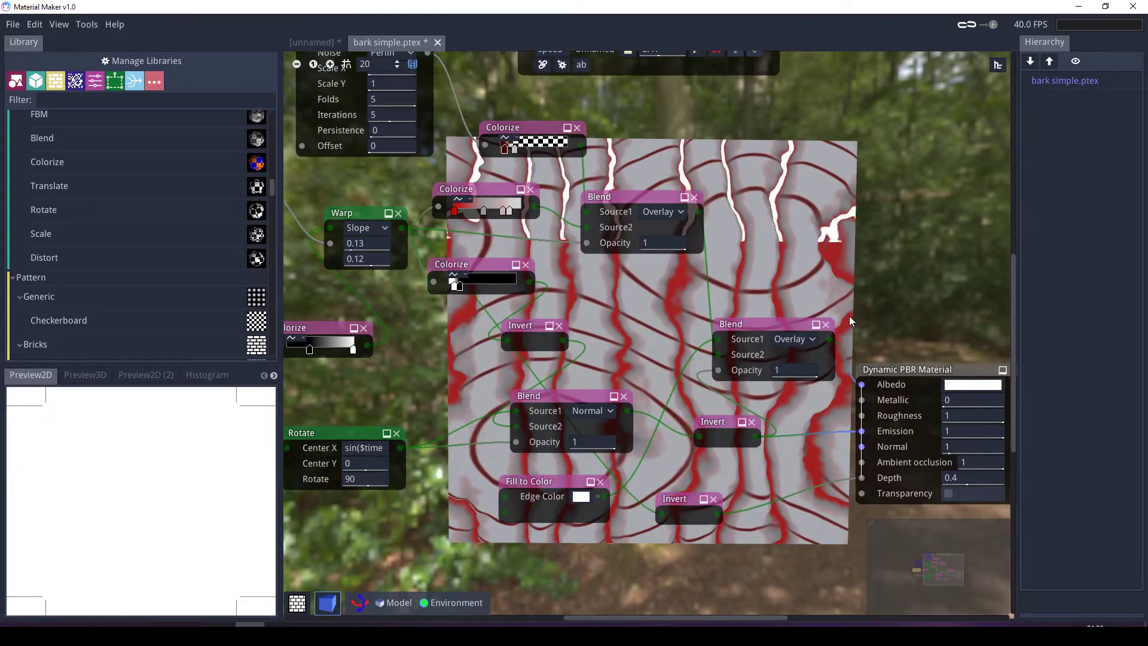
left_click(727, 432)
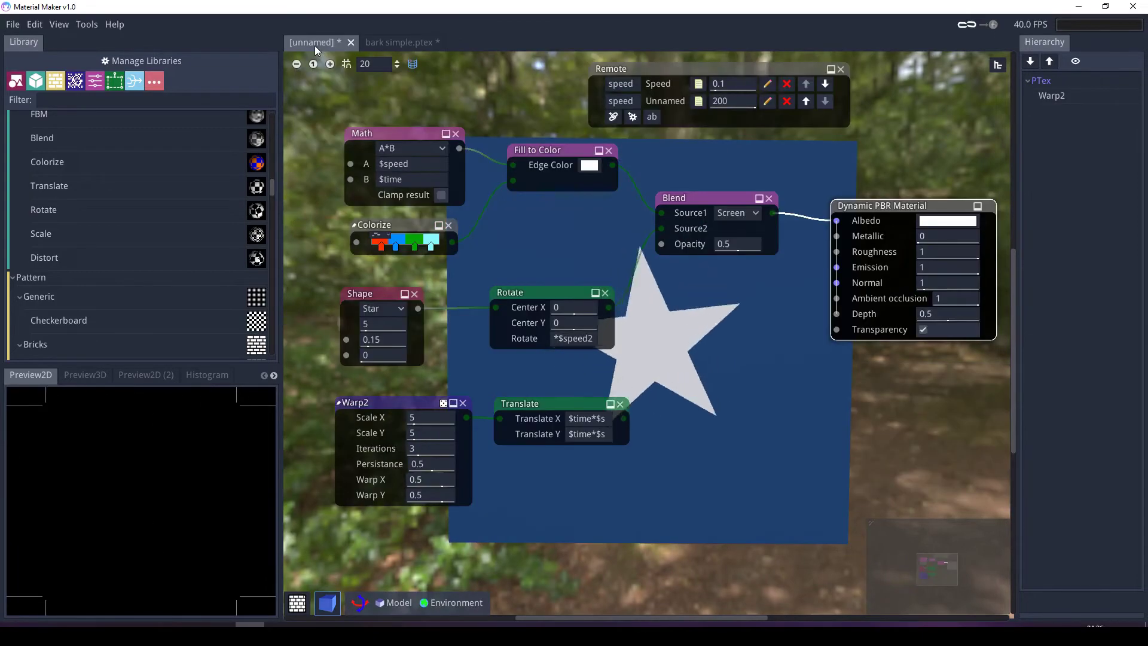
Step: Return to the unnamed material, add a third named parameter to the Remote node and remove it again
left_click(315, 44)
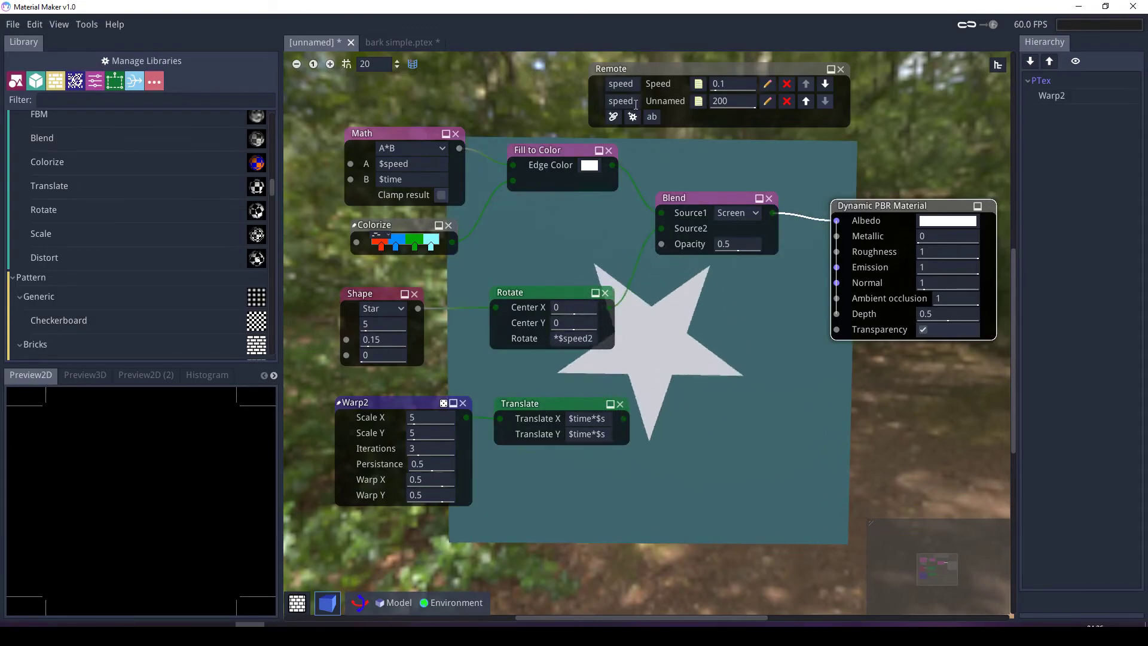
left_click(652, 117)
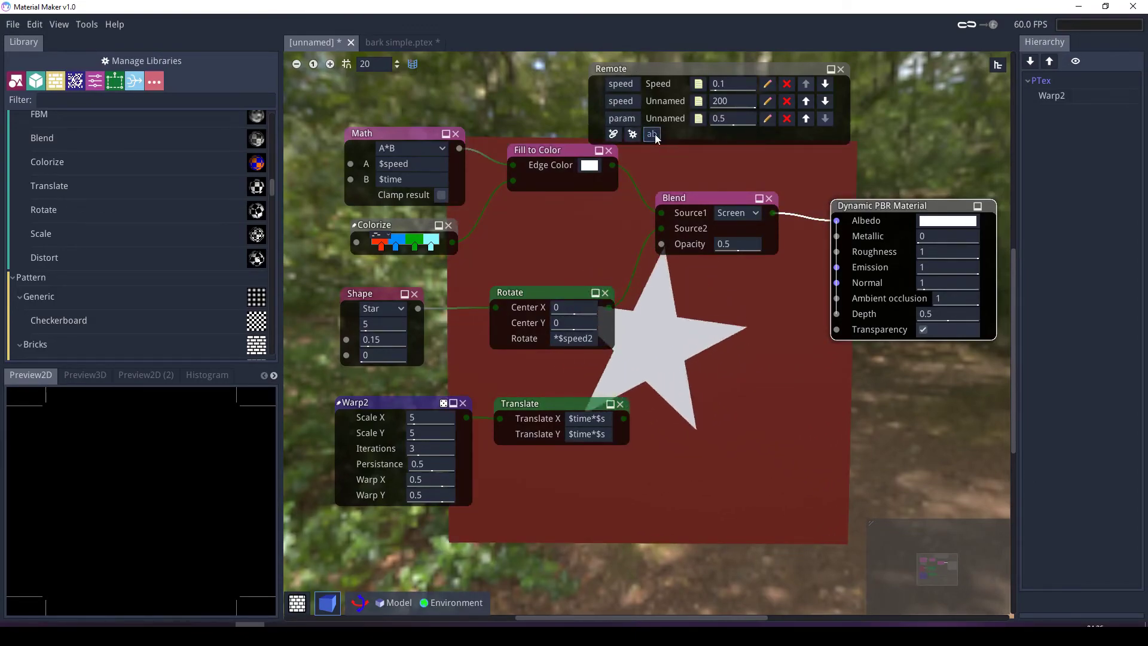
left_click(787, 119)
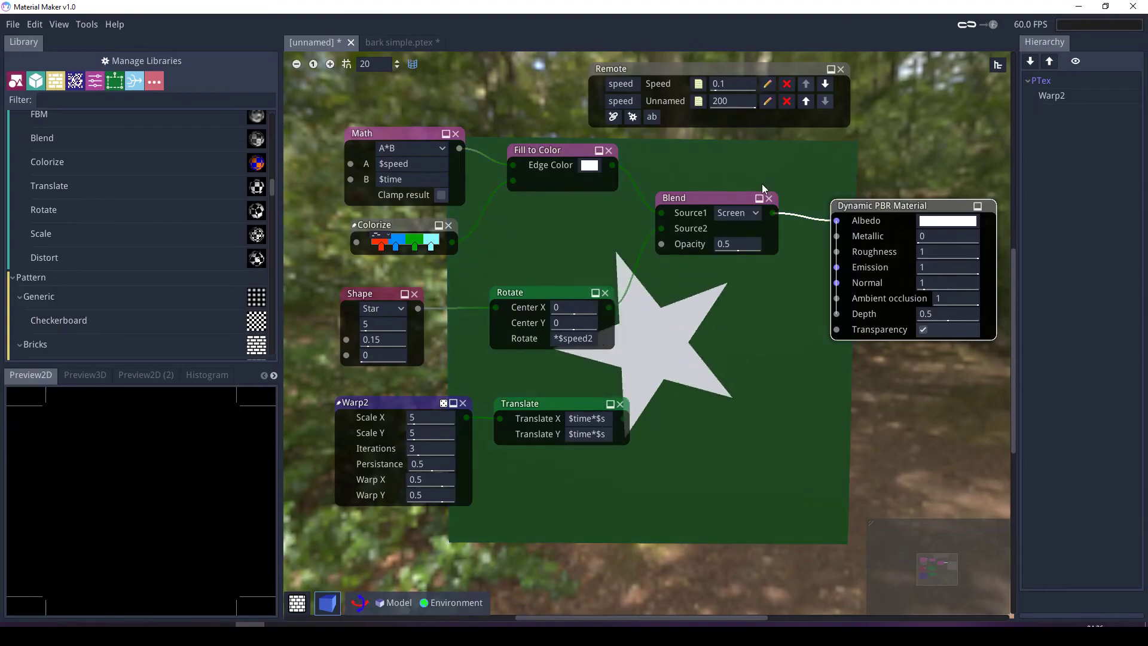